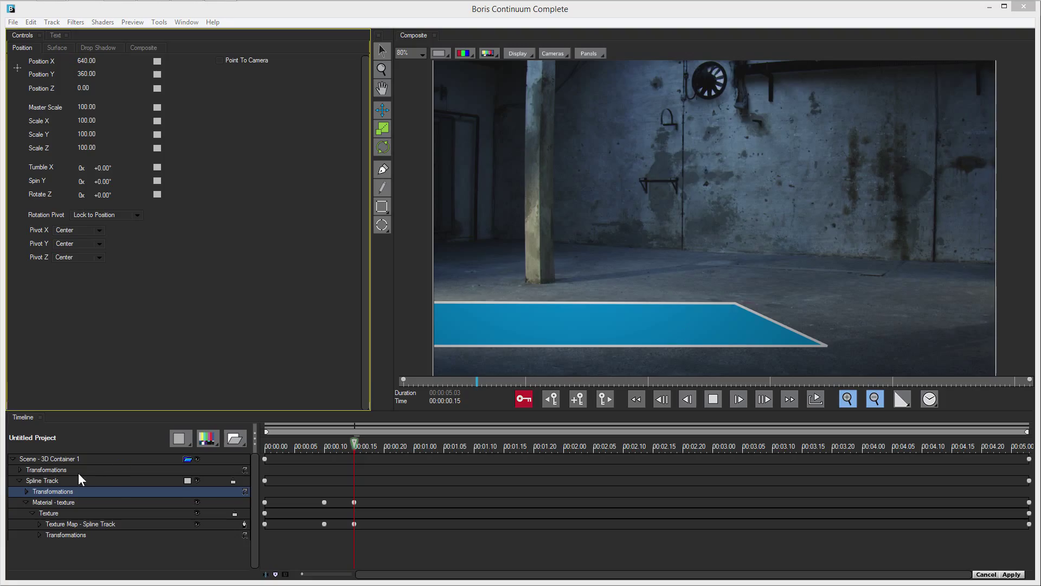
Rename the Spline Track layer to 'Plinth', collapse its rows and select Scene - 3D Container 1.
{"action": "left_click", "coordinate": [26, 502]}
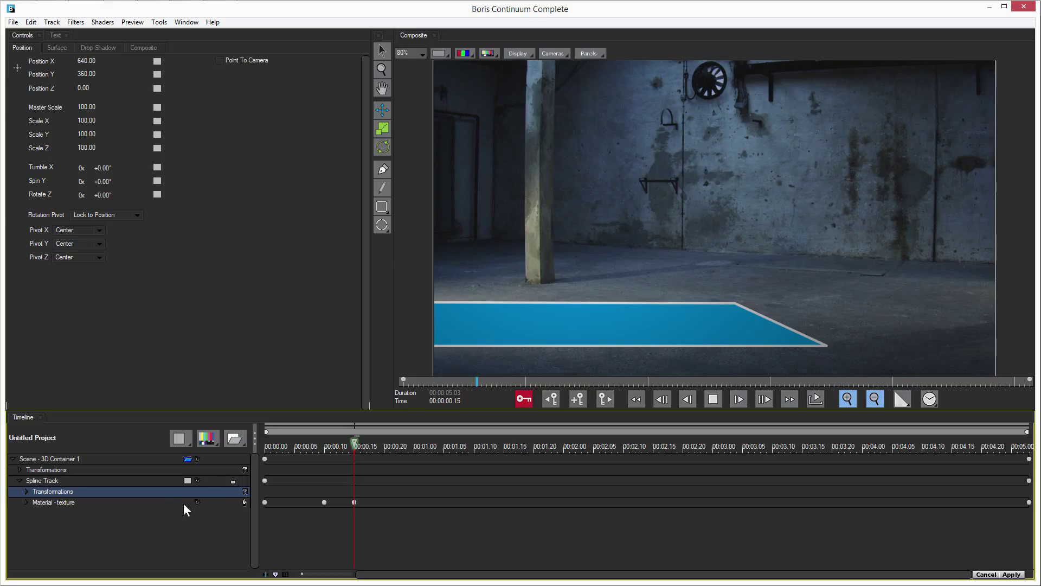
{"action": "left_click", "coordinate": [22, 479]}
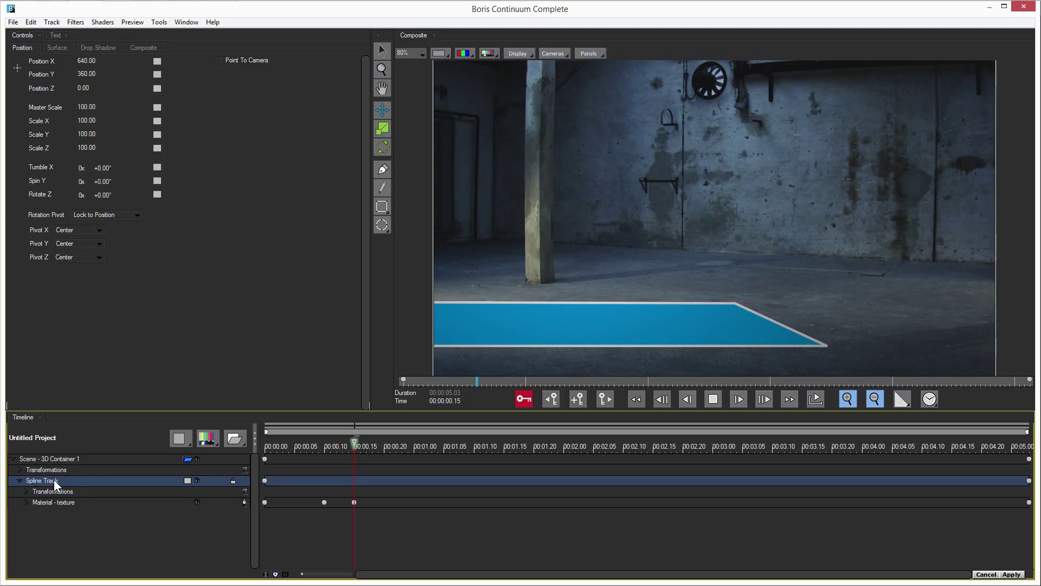
{"action": "double_click", "coordinate": [53, 479]}
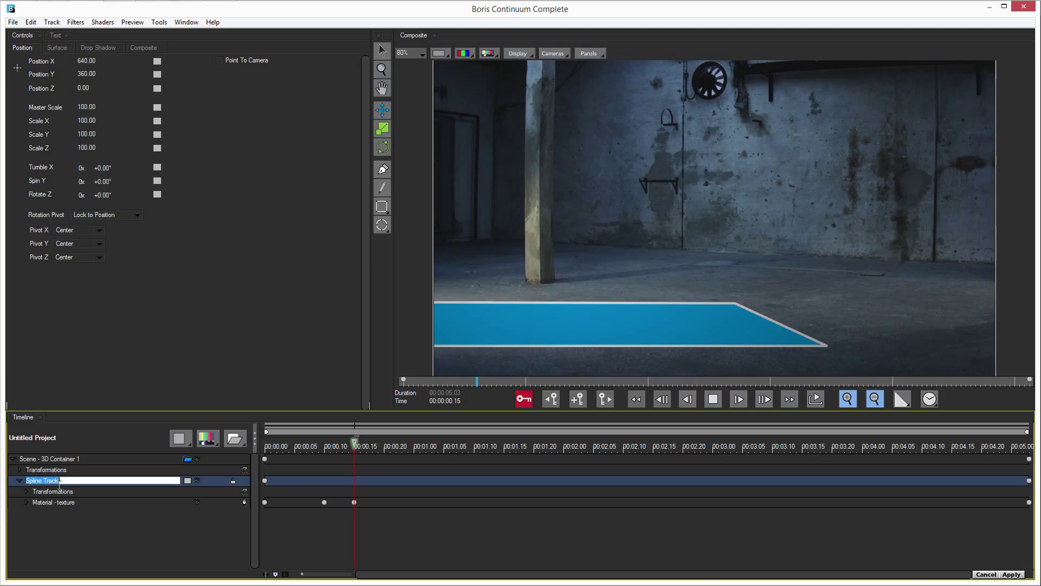
{"action": "type", "text": "Plinth"}
{"action": "key", "text": "Return"}
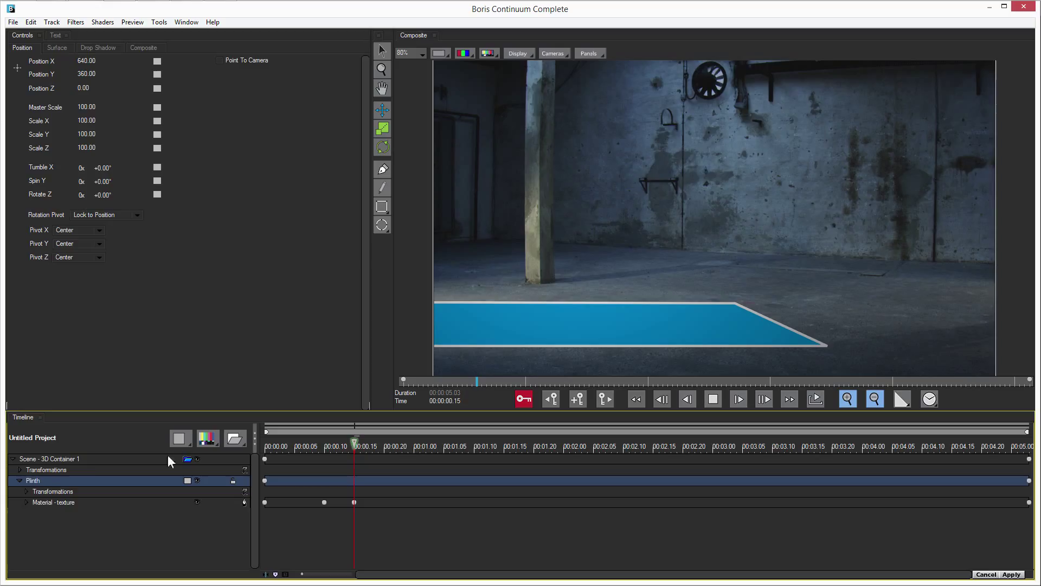
{"action": "left_click", "coordinate": [20, 480]}
{"action": "left_click", "coordinate": [90, 459]}
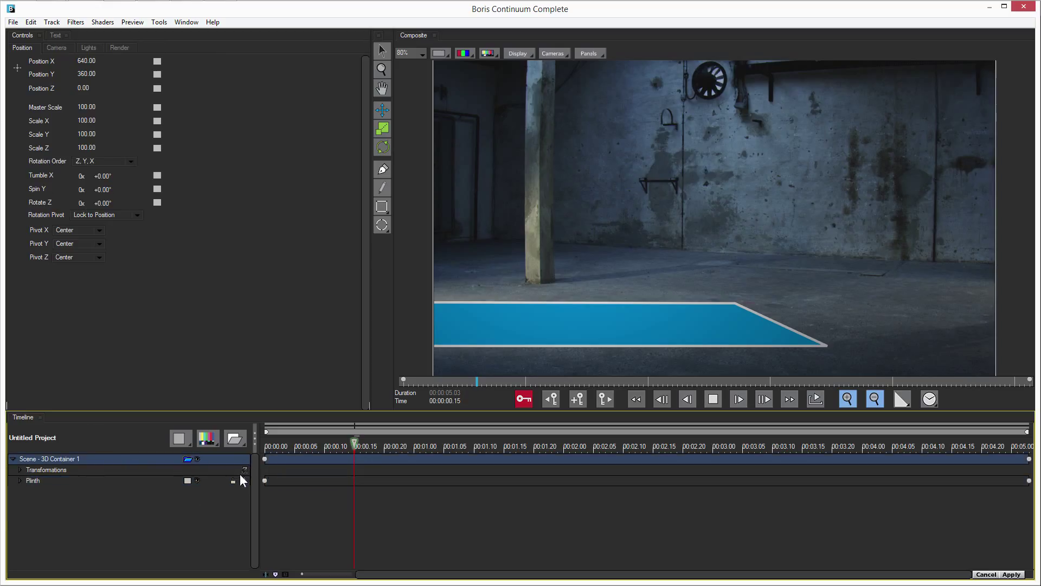
Add a Flat Text layer reading 'Firstname Lastame' and set its font size to 22.
{"action": "left_click", "coordinate": [206, 441]}
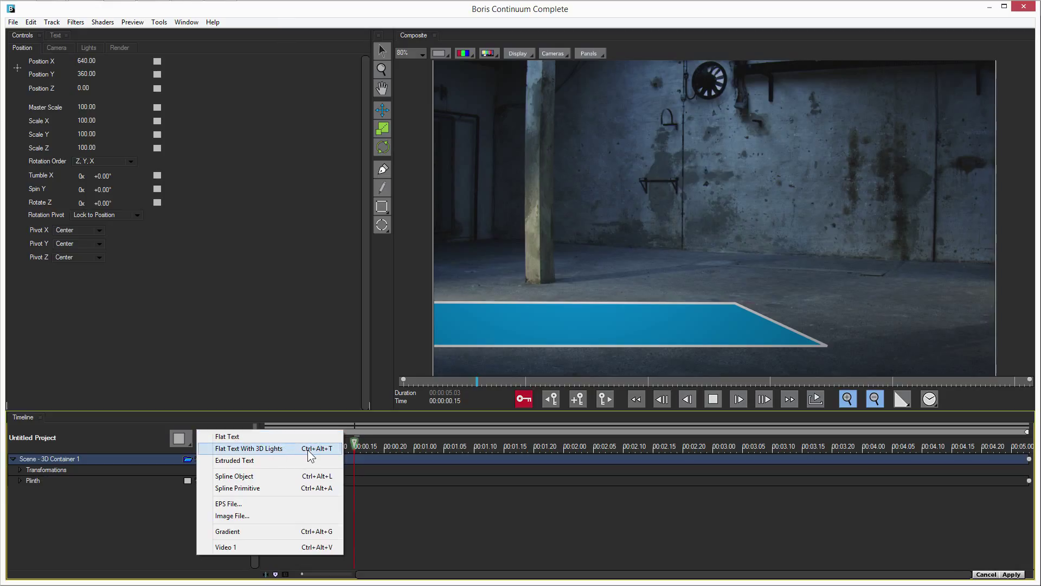
{"action": "left_click", "coordinate": [275, 437]}
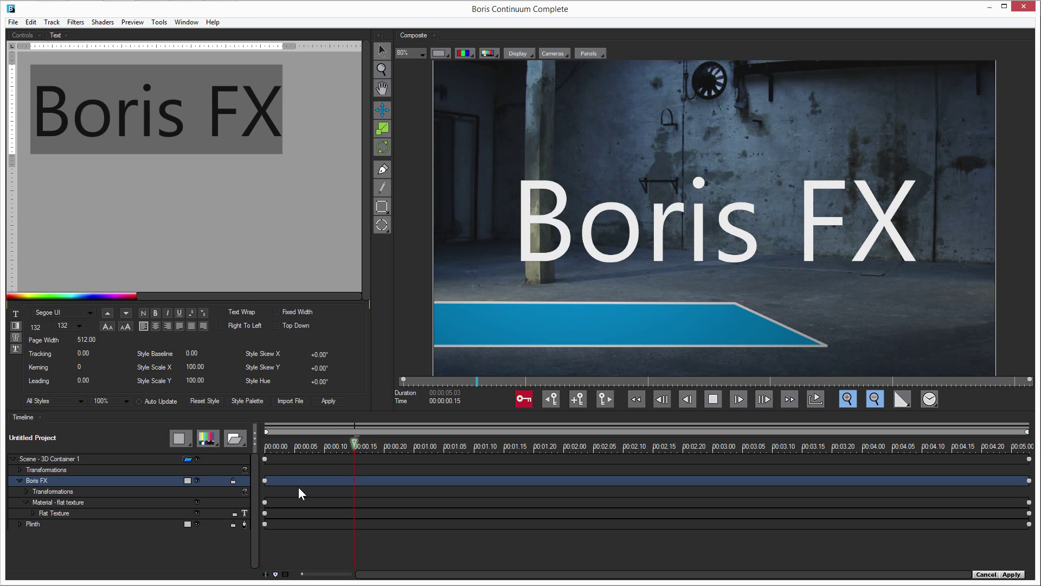
{"action": "type", "text": "First"}
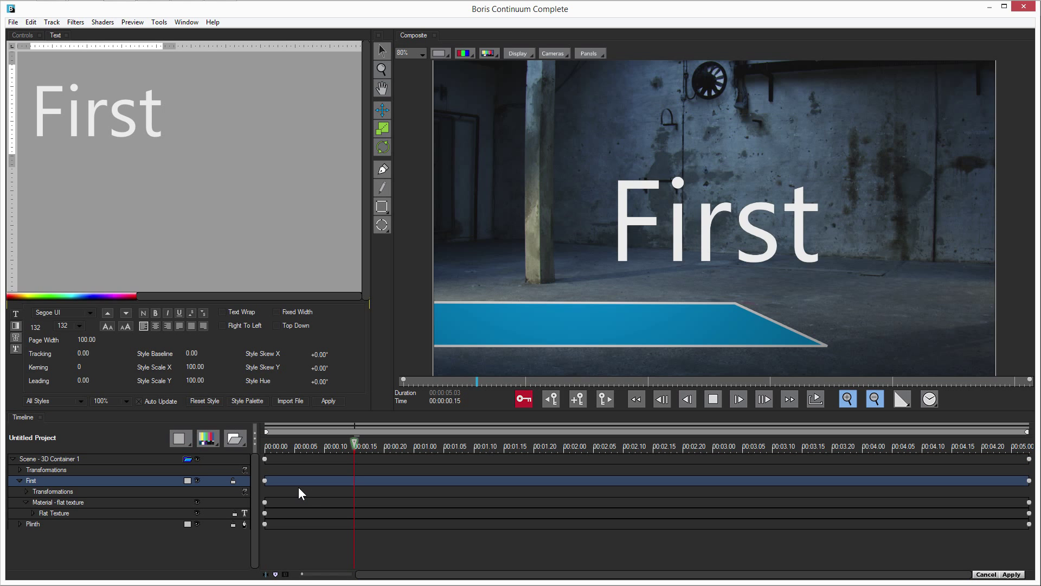
{"action": "type", "text": "name Lastam"}
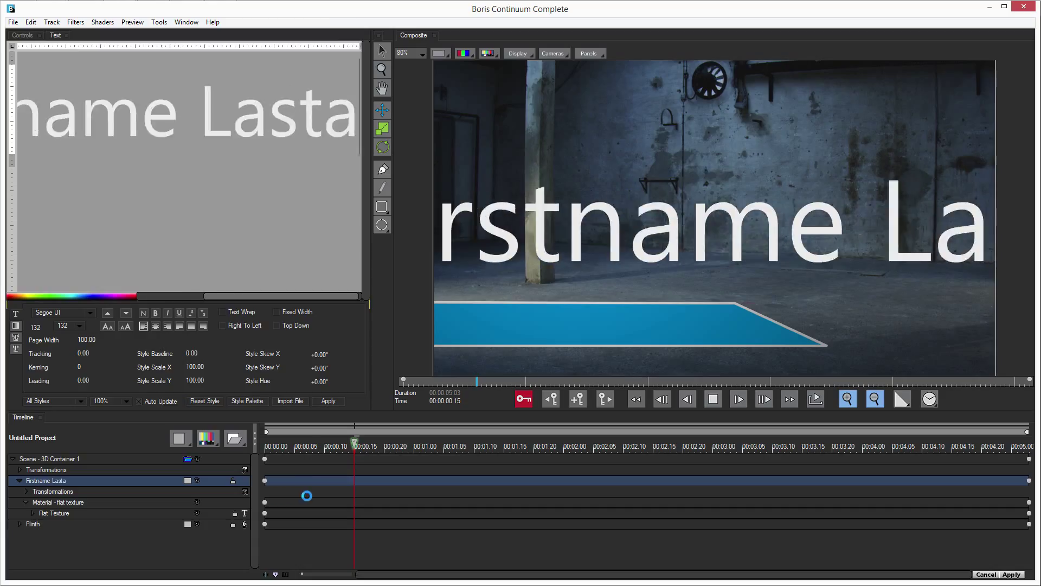
{"action": "type", "text": "e"}
{"action": "key", "text": "ctrl+a"}
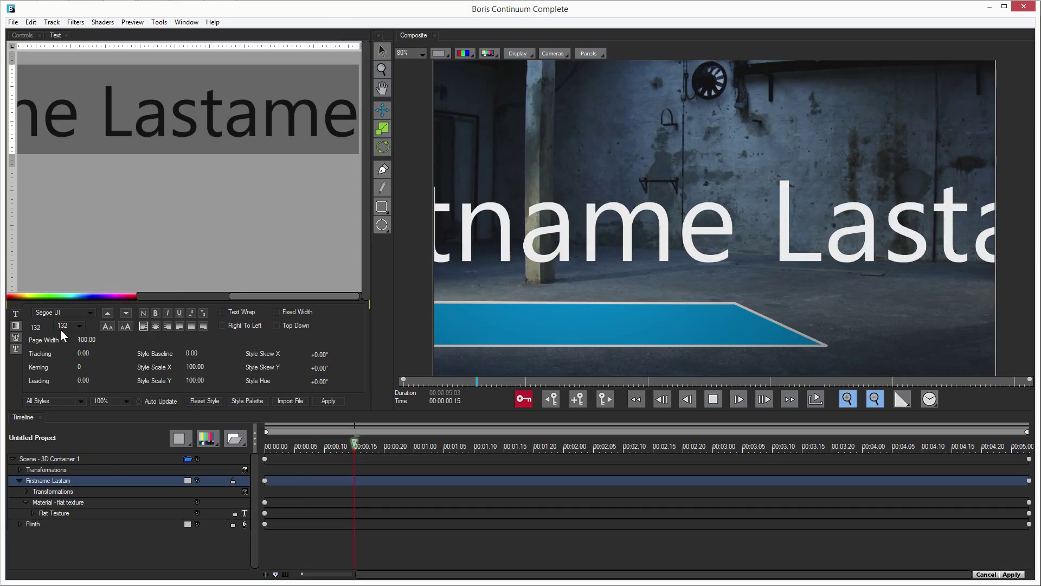
{"action": "left_click", "coordinate": [79, 325]}
{"action": "left_click", "coordinate": [85, 358]}
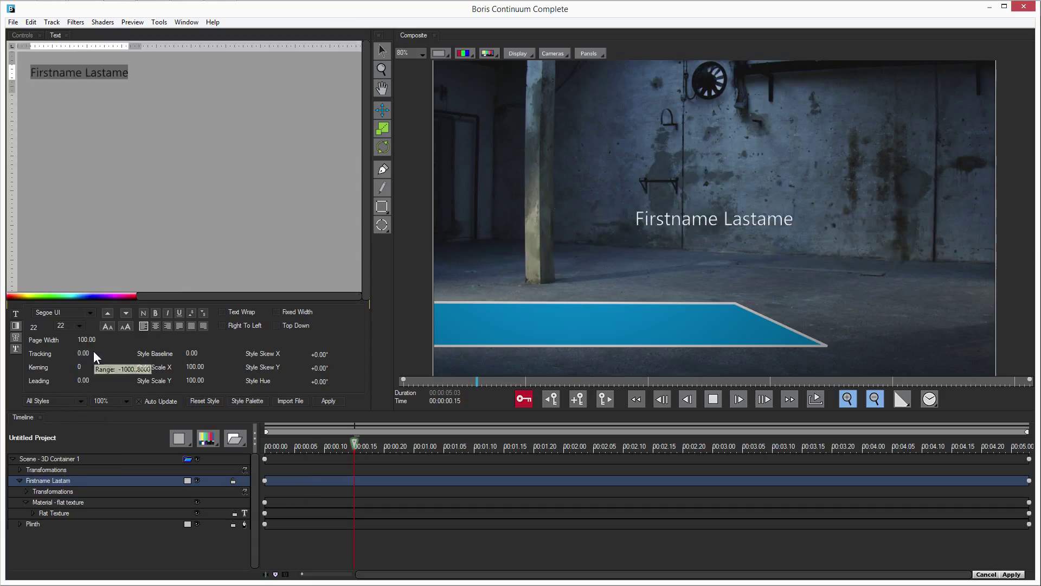
Correct the title to 'Firstname Lastname' and set its font to Shruti.
{"action": "left_click", "coordinate": [112, 81]}
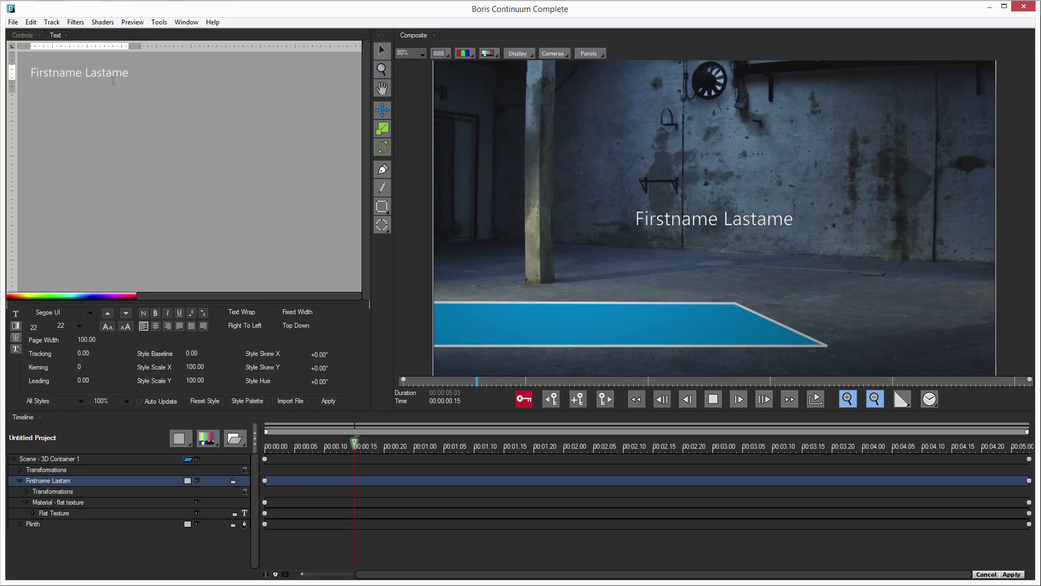
{"action": "type", "text": "n"}
{"action": "key", "text": "ctrl+a"}
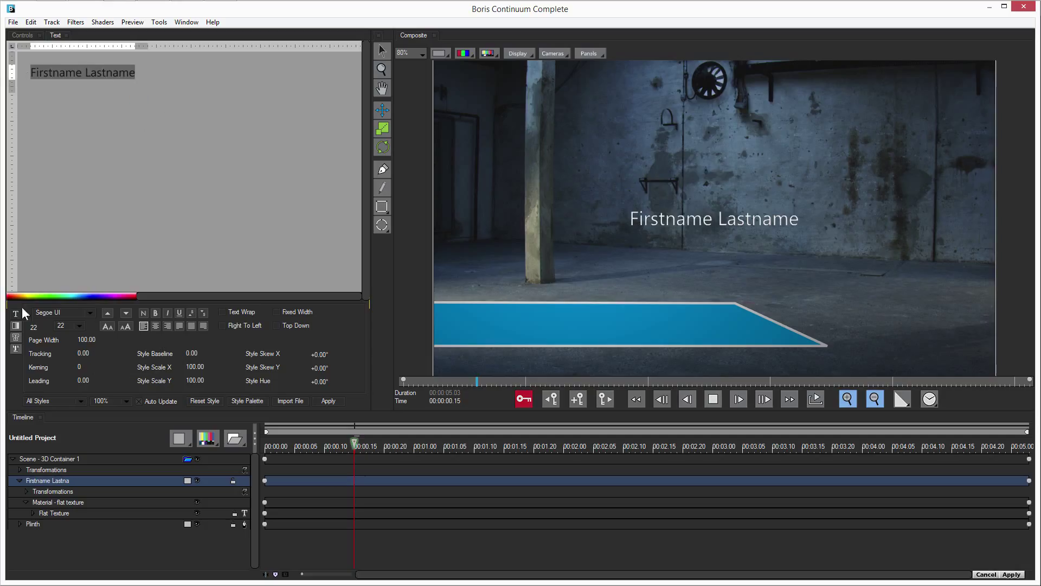
{"action": "left_click", "coordinate": [126, 313]}
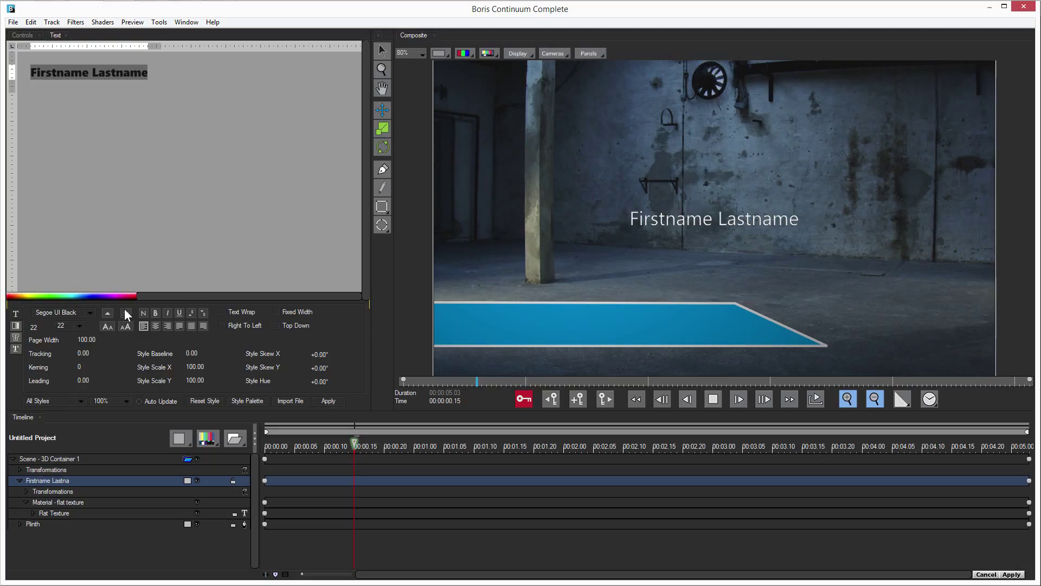
{"action": "left_click", "coordinate": [126, 312]}
{"action": "left_click", "coordinate": [83, 312]}
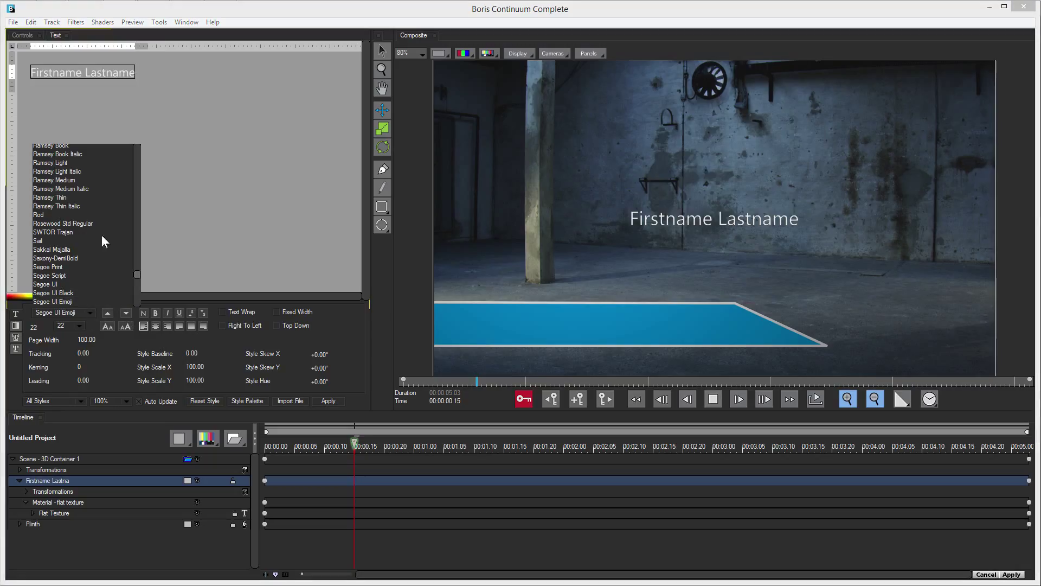
{"action": "left_click", "coordinate": [57, 277]}
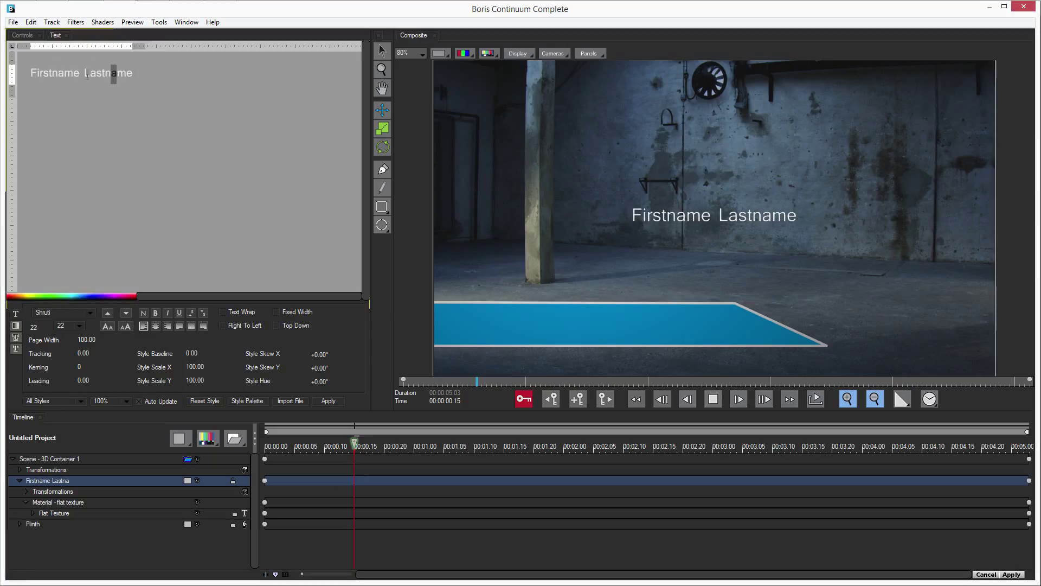
{"action": "double_click", "coordinate": [50, 81]}
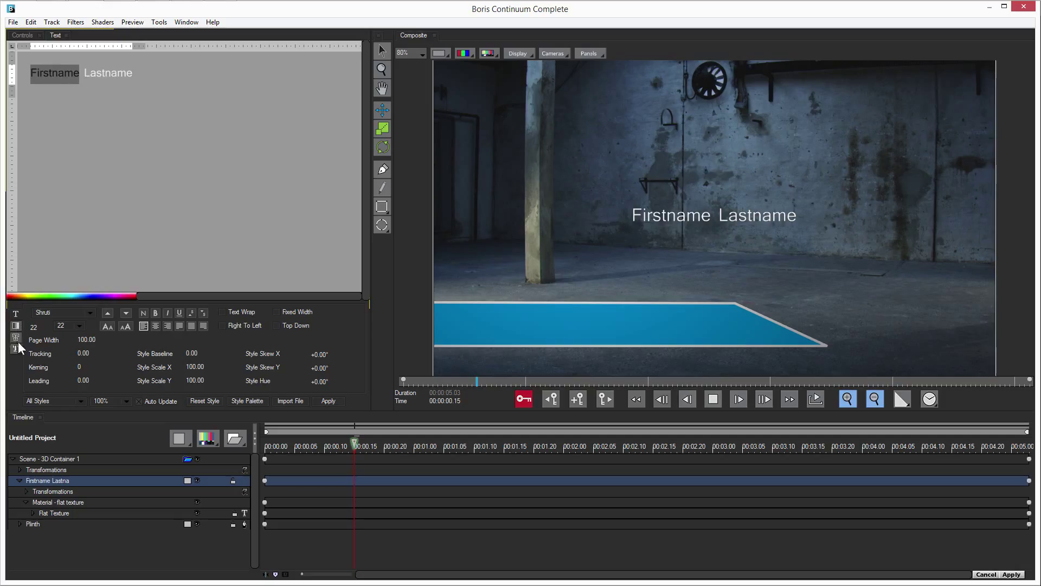
In the Fill tab, set the Firstname style colour to light grey (232).
{"action": "left_click", "coordinate": [16, 326]}
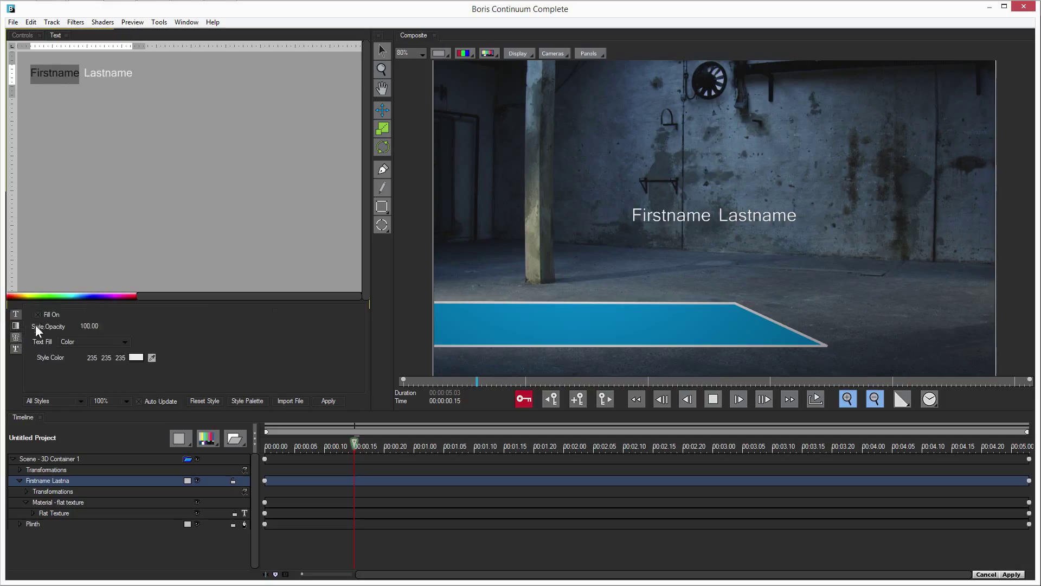
{"action": "left_click", "coordinate": [136, 357]}
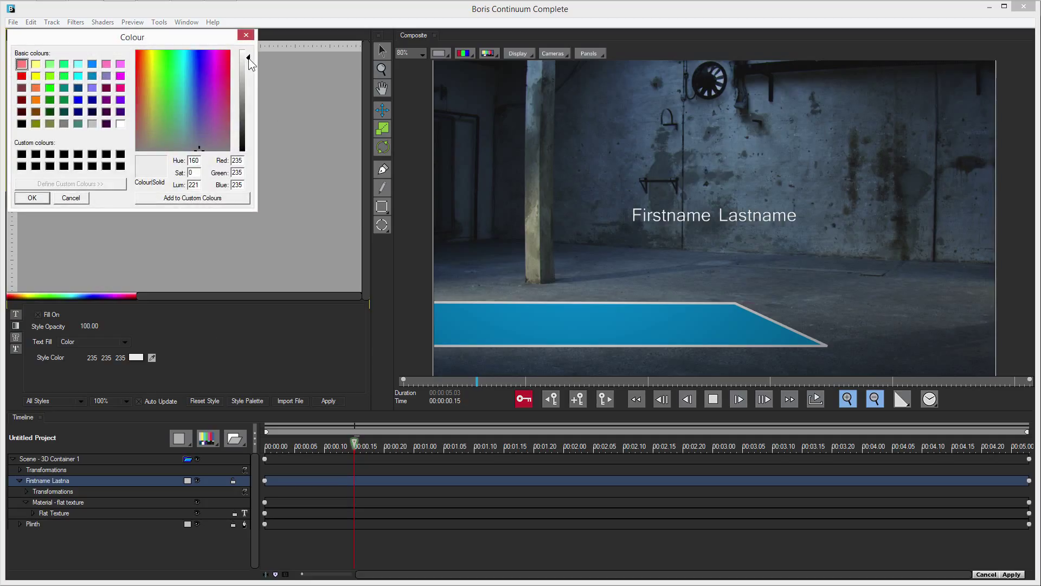
{"action": "left_click_drag", "start_coordinate": [248, 58], "coordinate": [248, 59]}
{"action": "left_click", "coordinate": [29, 198]}
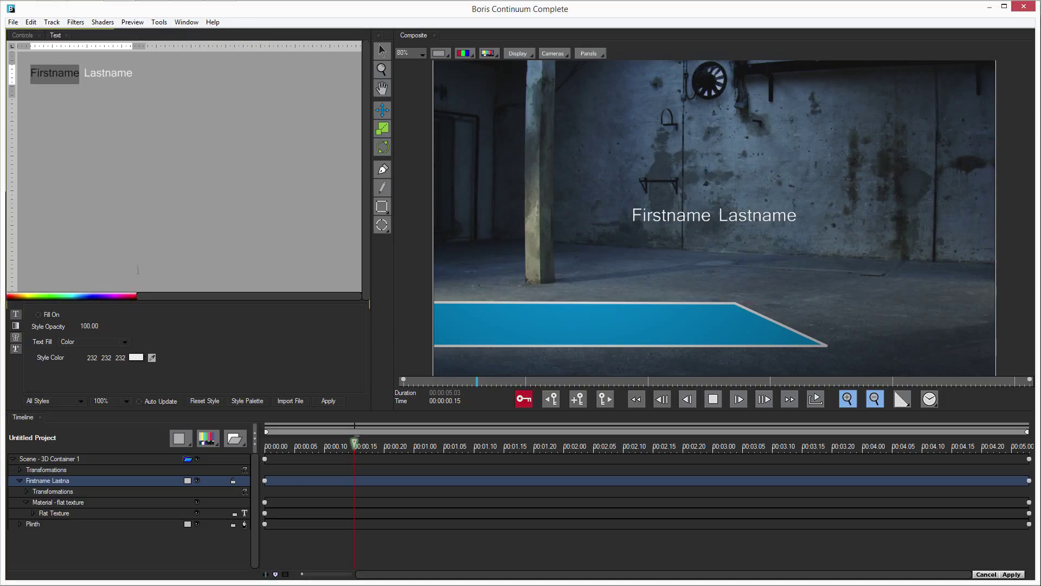
Select Lastname and set its style colour to dark grey (20, 20, 20).
{"action": "left_click_drag", "start_coordinate": [90, 76], "coordinate": [72, 94]}
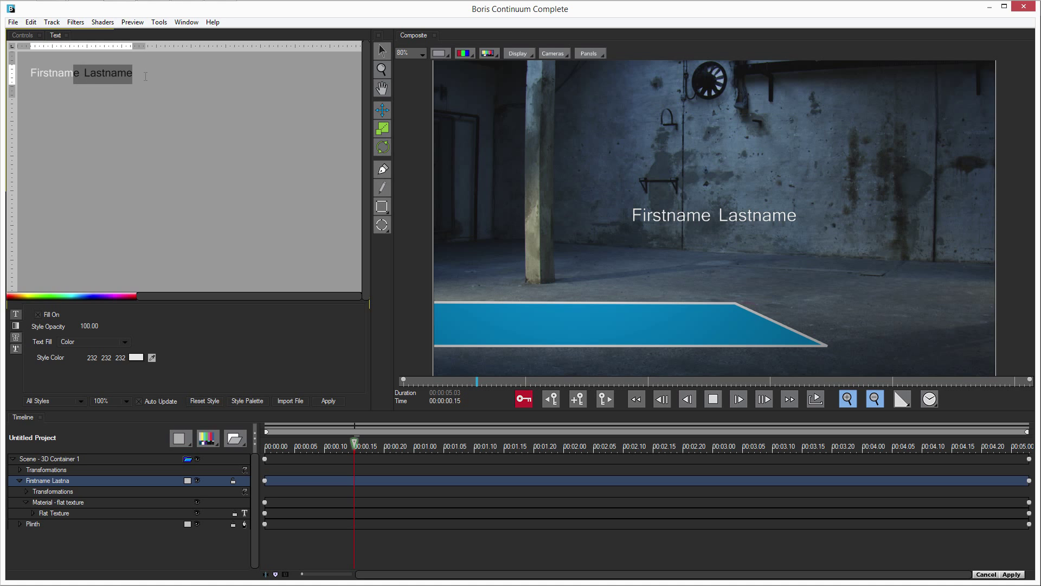
{"action": "left_click_drag", "start_coordinate": [146, 77], "coordinate": [90, 77]}
{"action": "left_click", "coordinate": [140, 356]}
{"action": "left_click_drag", "start_coordinate": [247, 80], "coordinate": [251, 145]}
{"action": "left_click", "coordinate": [31, 197]}
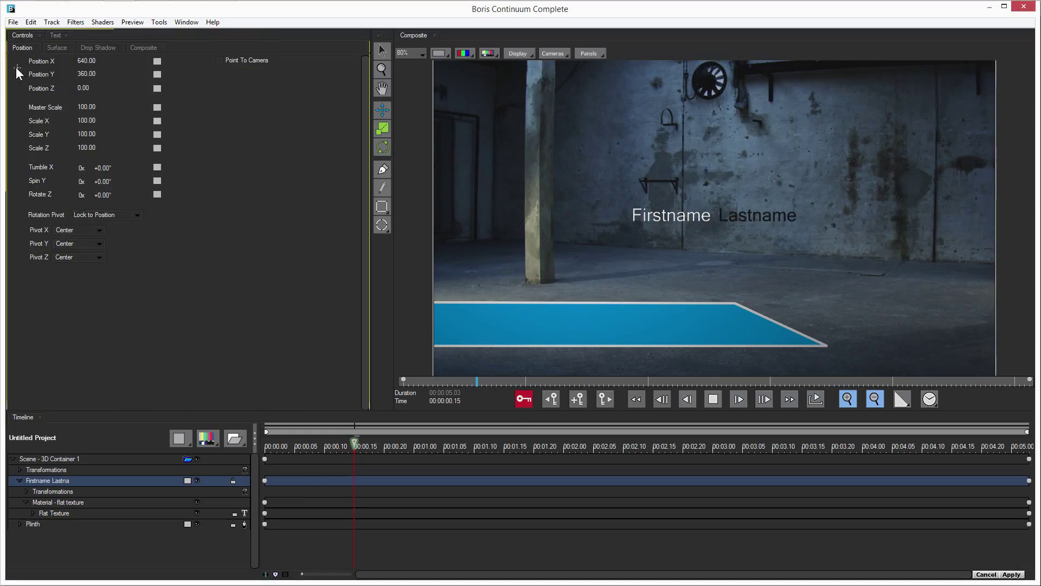
Turn off auto-keyframing and drag the name text left and down onto the blue plinth.
{"action": "left_click", "coordinate": [524, 399]}
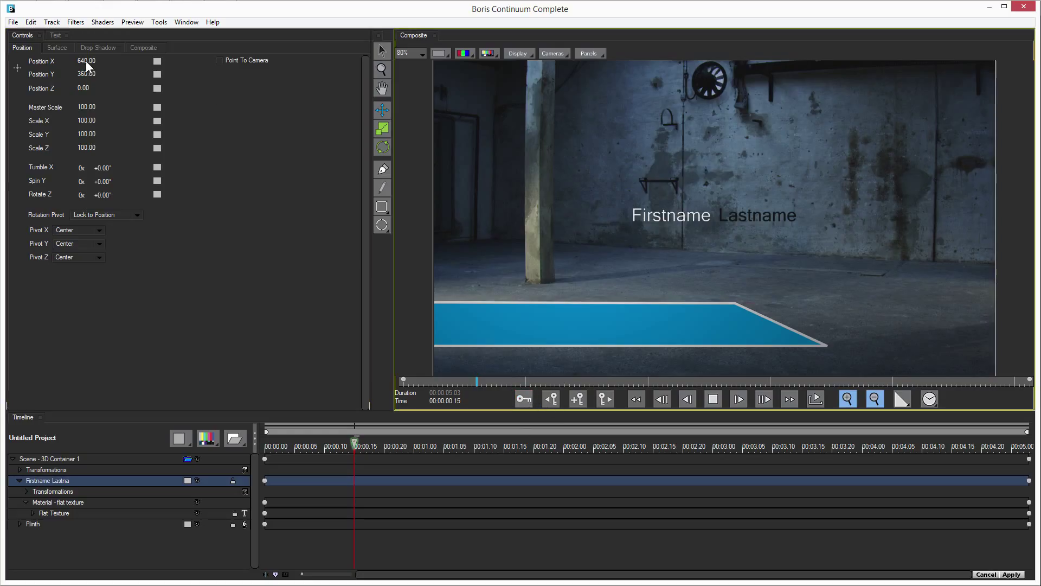
{"action": "left_click", "coordinate": [382, 52]}
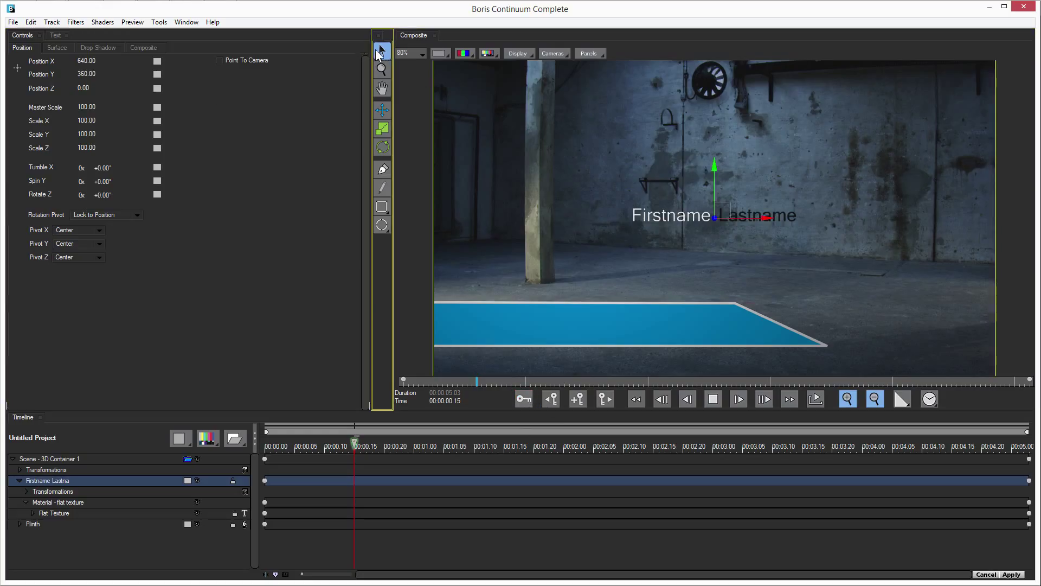
{"action": "left_click_drag", "start_coordinate": [762, 219], "coordinate": [611, 231]}
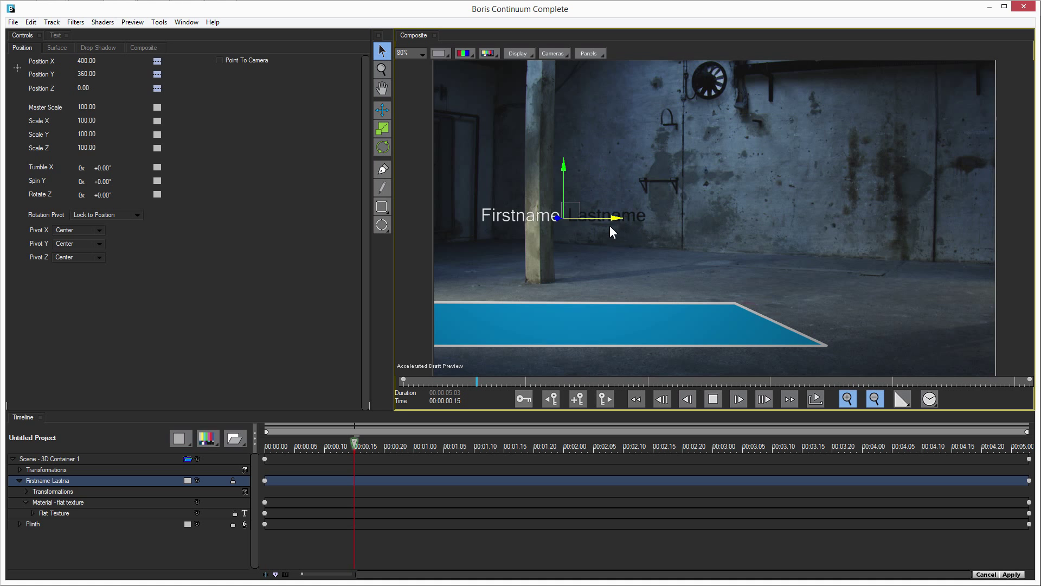
{"action": "left_click_drag", "start_coordinate": [559, 180], "coordinate": [548, 275]}
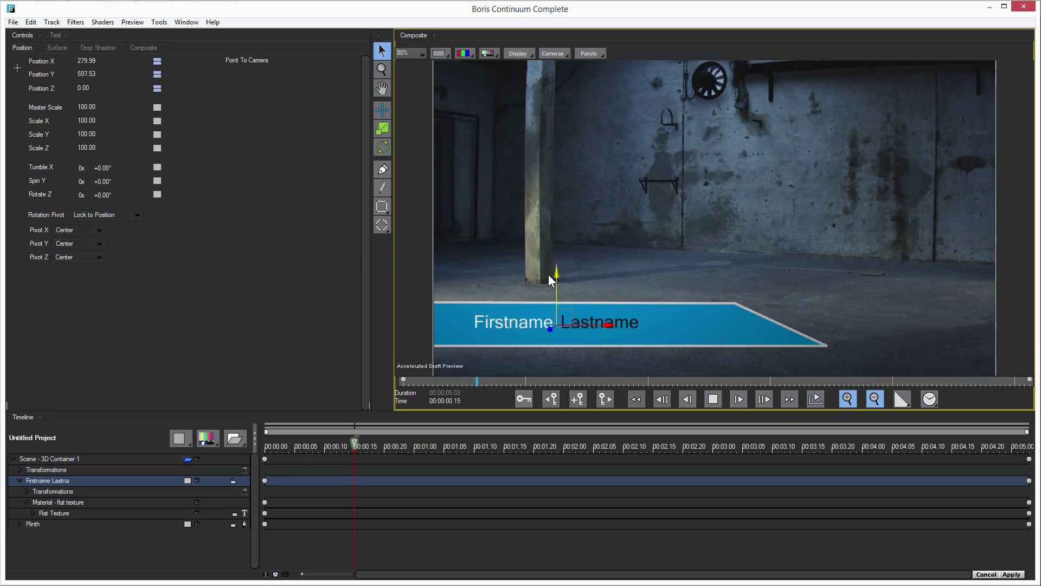
Set the name text's Position Y to 600, then nudge it down to 606.15.
{"action": "left_click", "coordinate": [611, 327]}
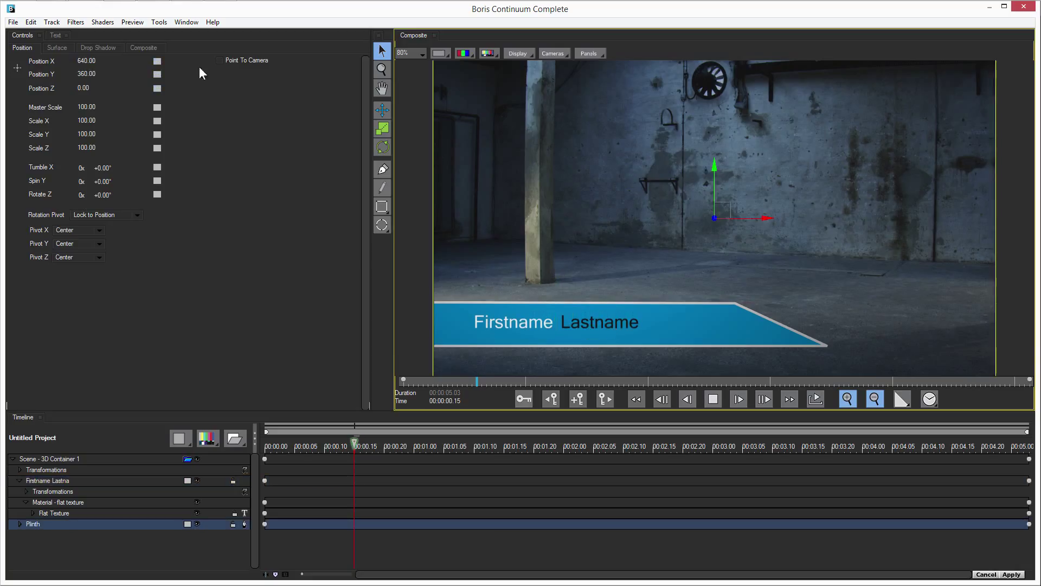
{"action": "left_click", "coordinate": [50, 67]}
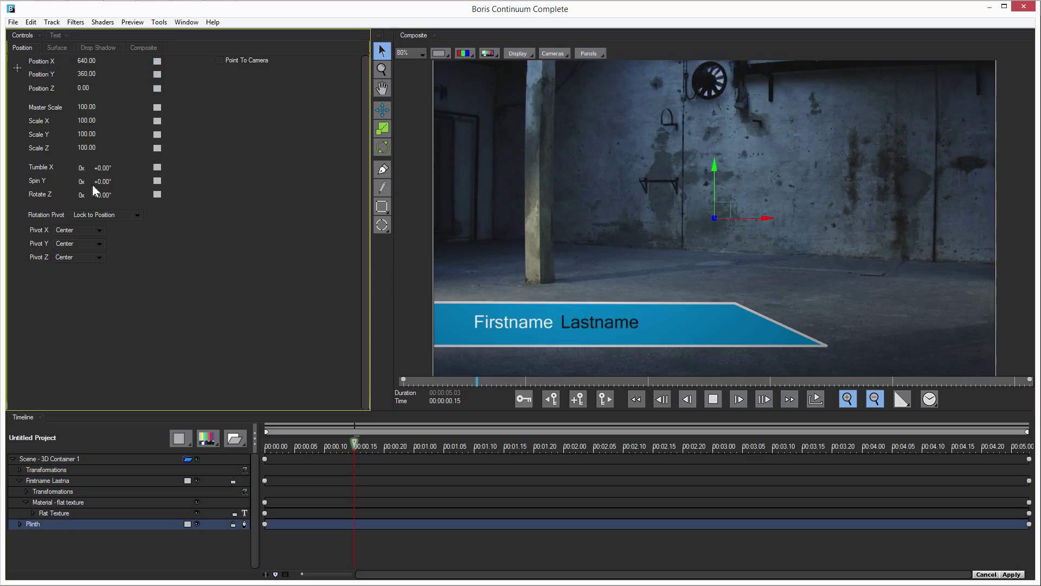
{"action": "left_click", "coordinate": [58, 481]}
{"action": "mouse_move", "coordinate": [83, 60]}
{"action": "left_mouse_down"}
{"action": "mouse_move", "coordinate": [94, 61]}
{"action": "mouse_move", "coordinate": [65, 62]}
{"action": "mouse_move", "coordinate": [103, 63]}
{"action": "mouse_move", "coordinate": [79, 74]}
{"action": "mouse_move", "coordinate": [95, 74]}
{"action": "mouse_move", "coordinate": [77, 61]}
{"action": "left_mouse_up"}
{"action": "left_click", "coordinate": [110, 76]}
{"action": "type", "text": "600"}
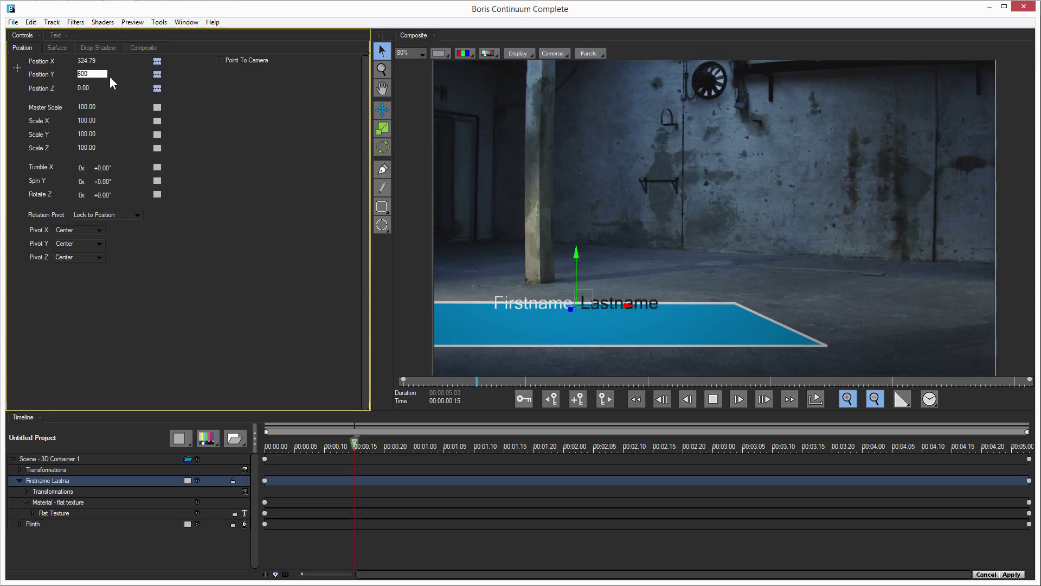
{"action": "key", "text": "Return"}
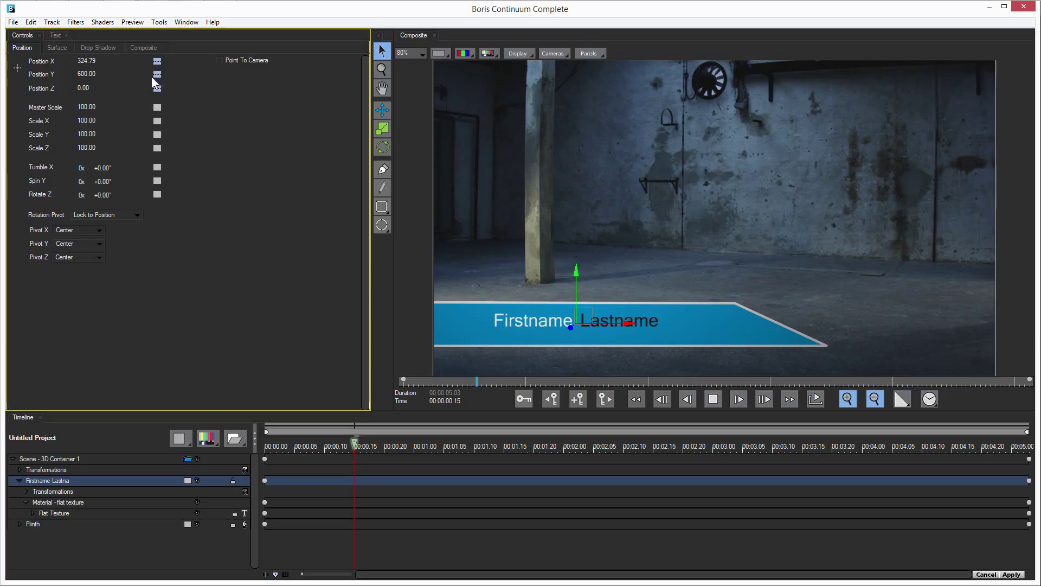
{"action": "left_click_drag", "start_coordinate": [577, 269], "coordinate": [576, 272]}
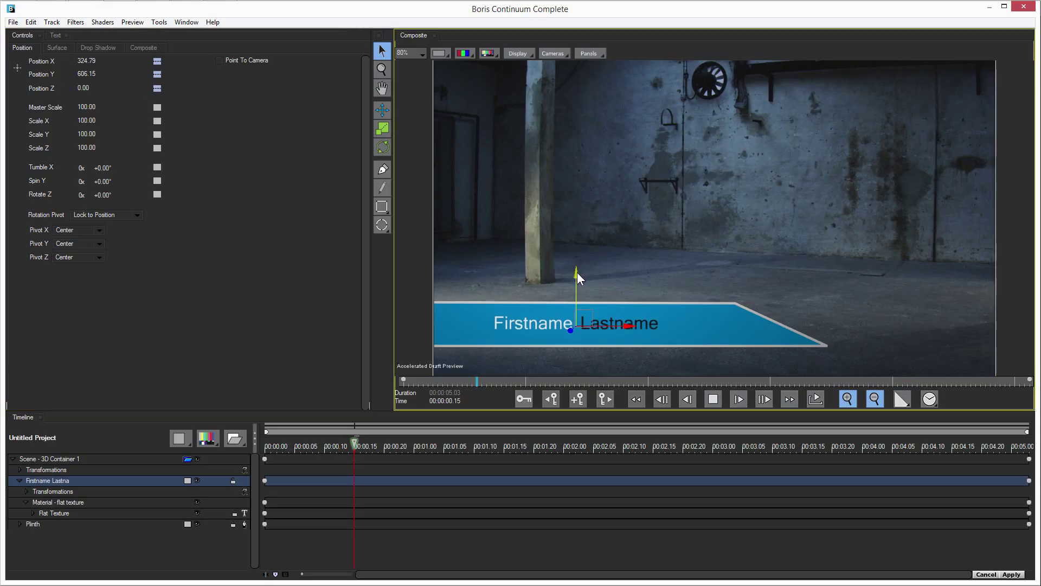
Check the name against the Title Safe guides and shift it left to Position X 314.89.
{"action": "left_click", "coordinate": [517, 53]}
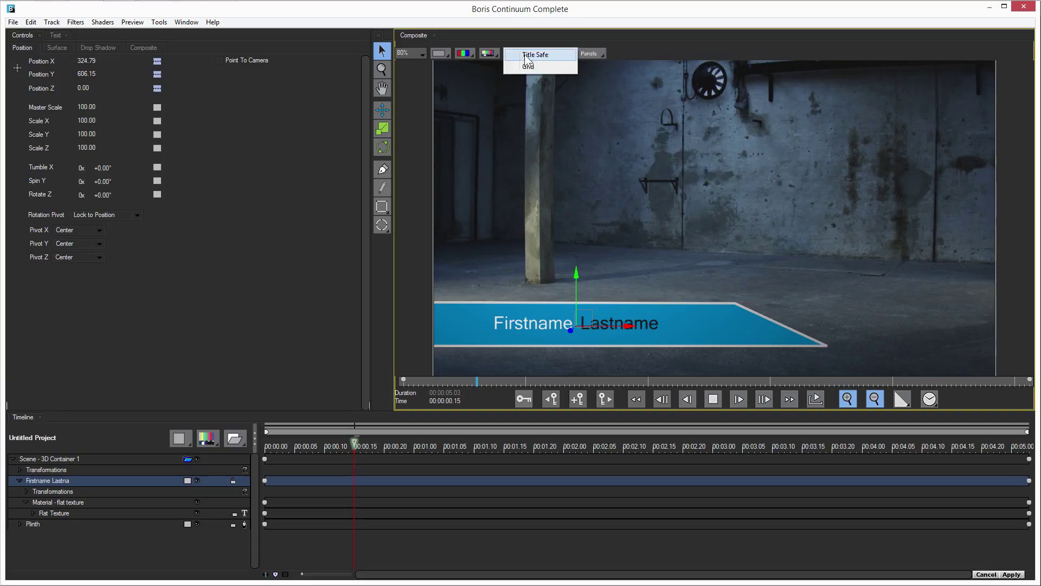
{"action": "left_click", "coordinate": [527, 57]}
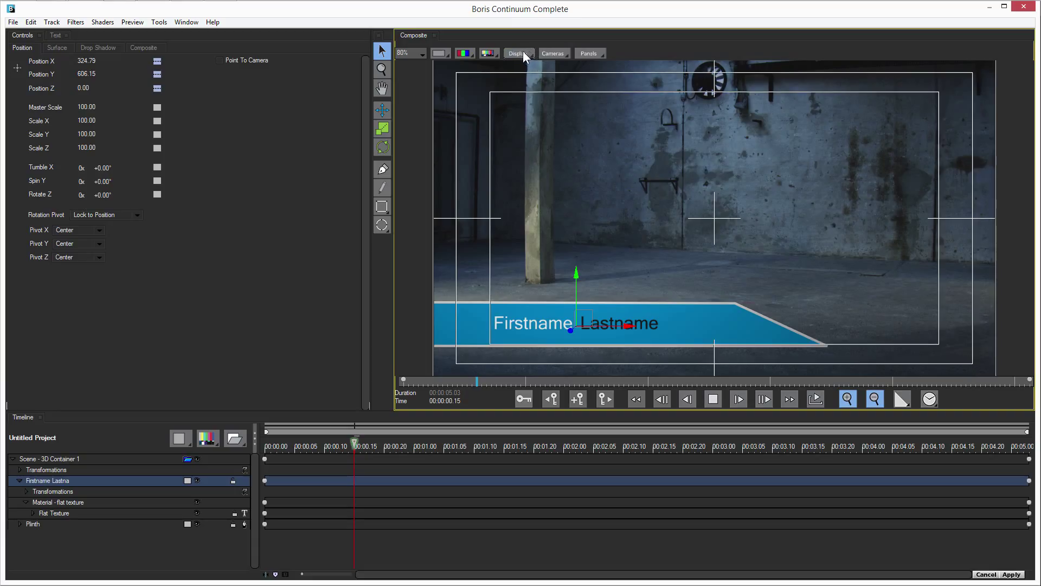
{"action": "left_click", "coordinate": [523, 51]}
{"action": "left_click", "coordinate": [527, 56]}
{"action": "left_click", "coordinate": [526, 53]}
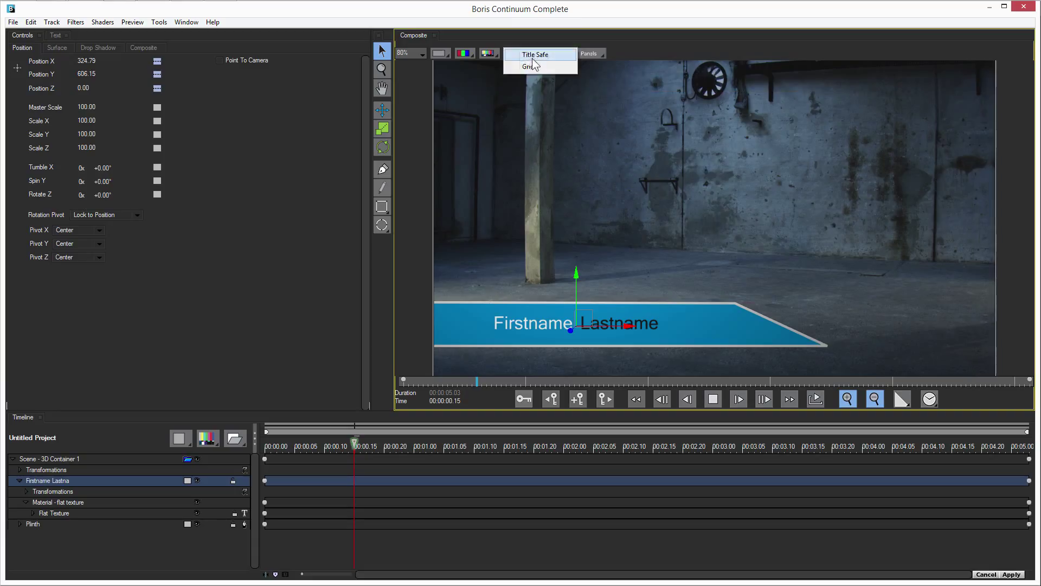
{"action": "left_click", "coordinate": [527, 56]}
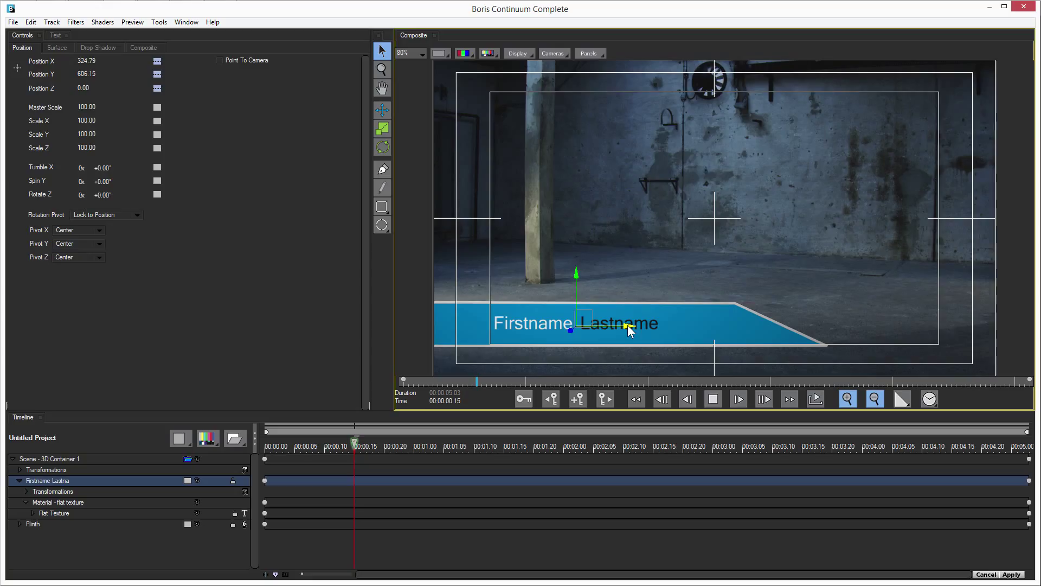
{"action": "left_click_drag", "start_coordinate": [629, 329], "coordinate": [621, 328]}
{"action": "left_click", "coordinate": [518, 54]}
{"action": "left_click", "coordinate": [533, 56]}
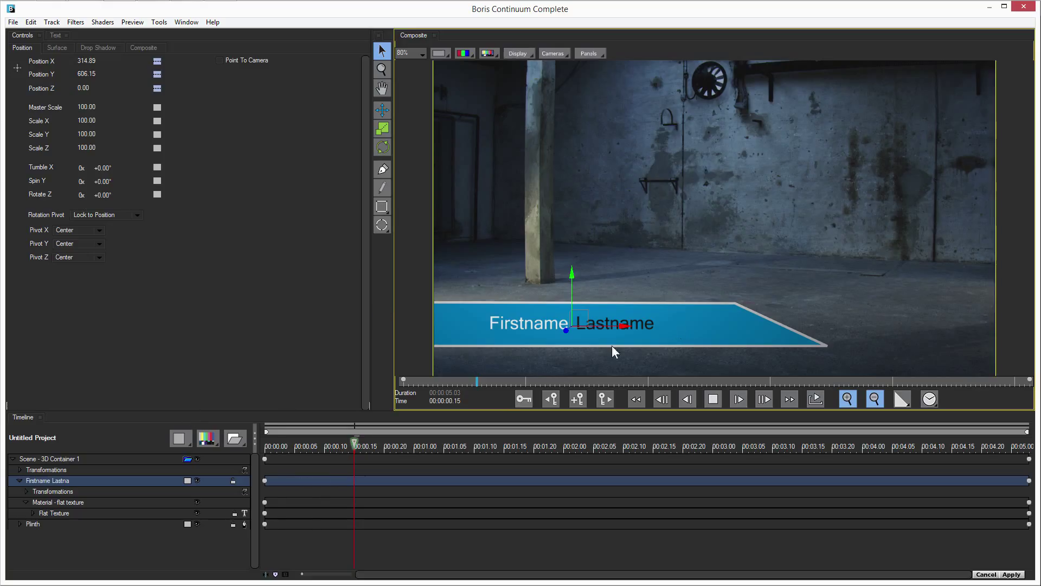
Delay the Firstname Lastname layer's start to 00:00:00.15, after the plinth has slid in.
{"action": "left_click", "coordinate": [278, 444]}
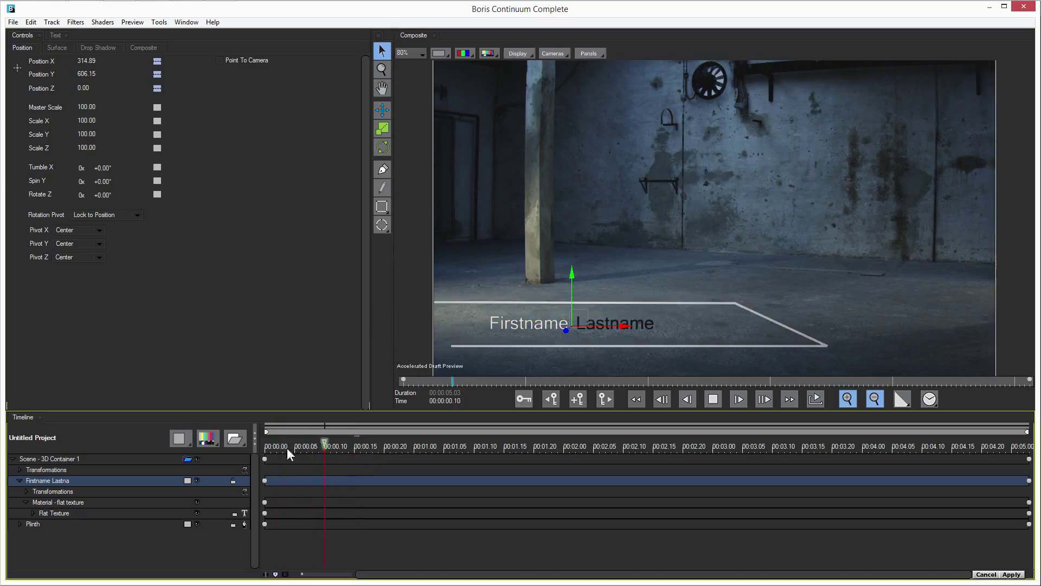
{"action": "left_click_drag", "start_coordinate": [275, 446], "coordinate": [352, 449]}
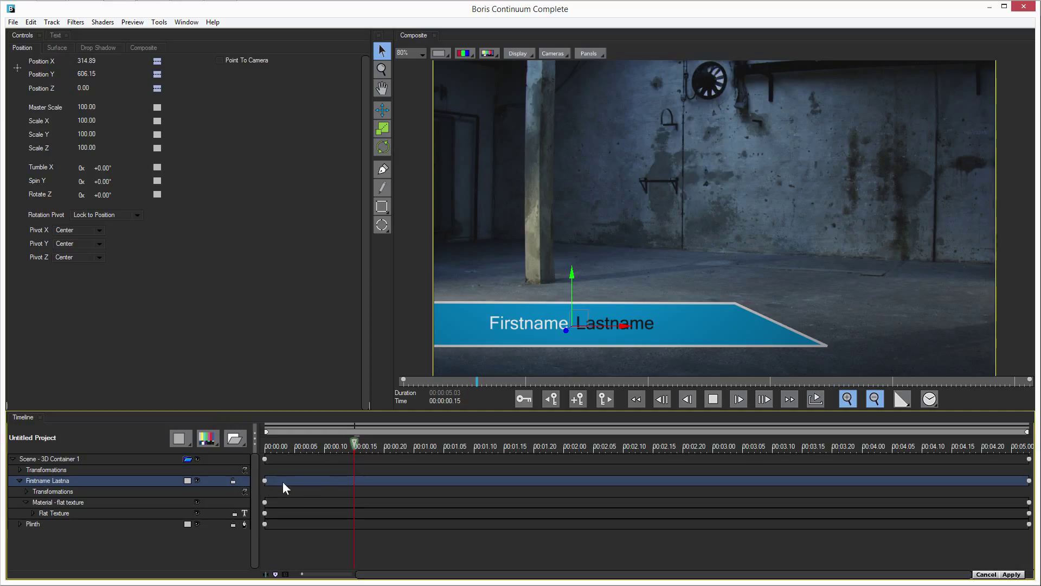
{"action": "left_click_drag", "start_coordinate": [263, 478], "coordinate": [330, 480]}
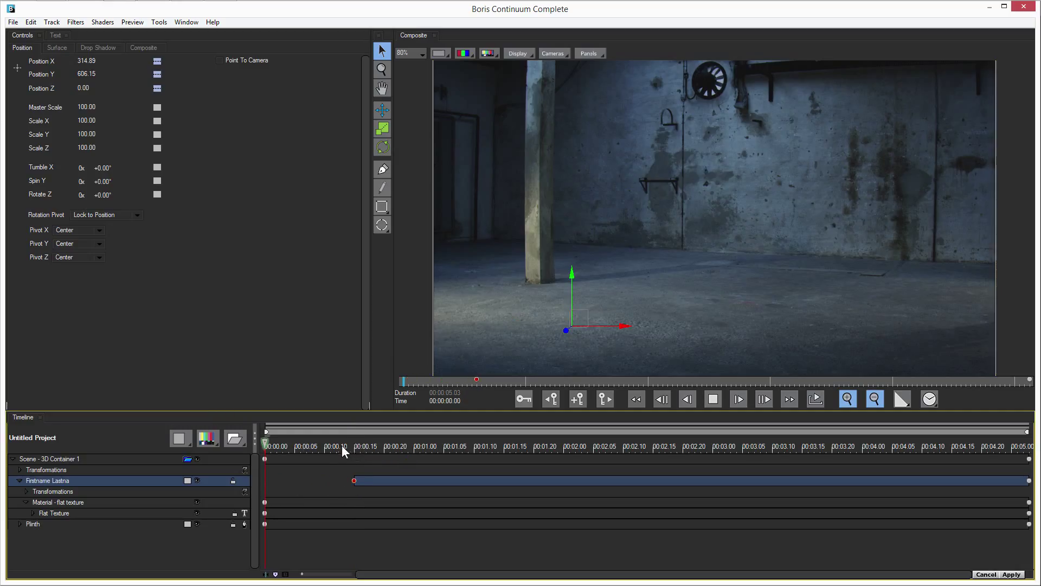
{"action": "mouse_move", "coordinate": [341, 445]}
{"action": "left_mouse_down"}
{"action": "mouse_move", "coordinate": [356, 447]}
{"action": "mouse_move", "coordinate": [318, 445]}
{"action": "mouse_move", "coordinate": [405, 445]}
{"action": "mouse_move", "coordinate": [346, 445]}
{"action": "mouse_move", "coordinate": [359, 444]}
{"action": "left_mouse_up"}
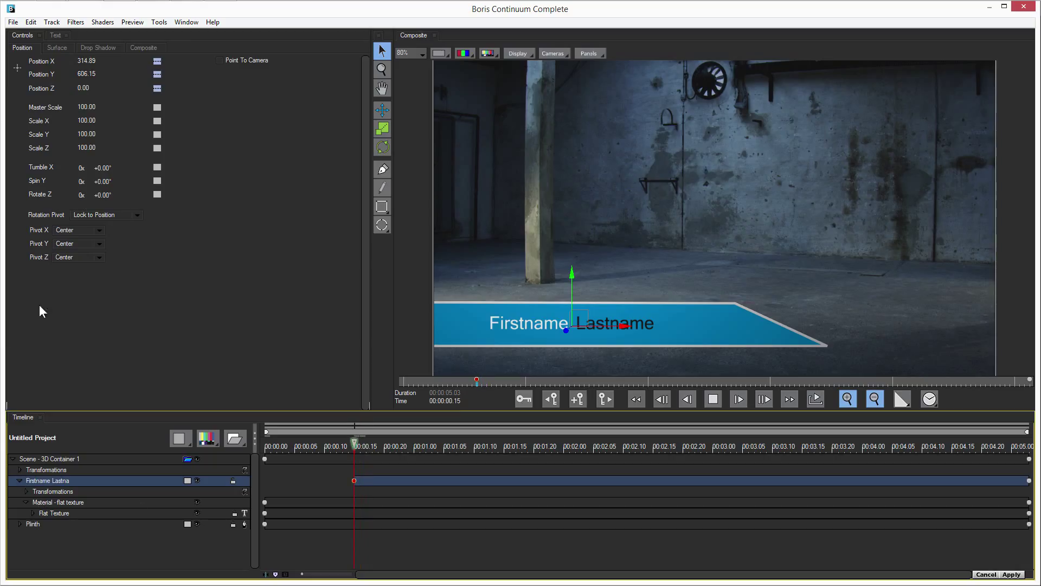
Uncheck Fill On in the Fill tab of the title's Material - flat texture.
{"action": "left_click", "coordinate": [70, 502]}
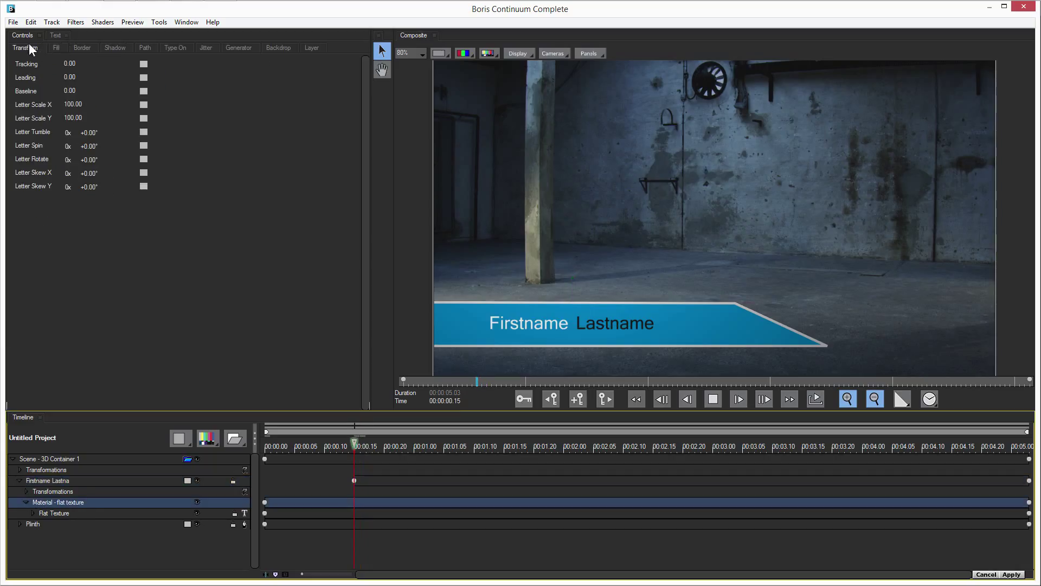
{"action": "left_click", "coordinate": [55, 47]}
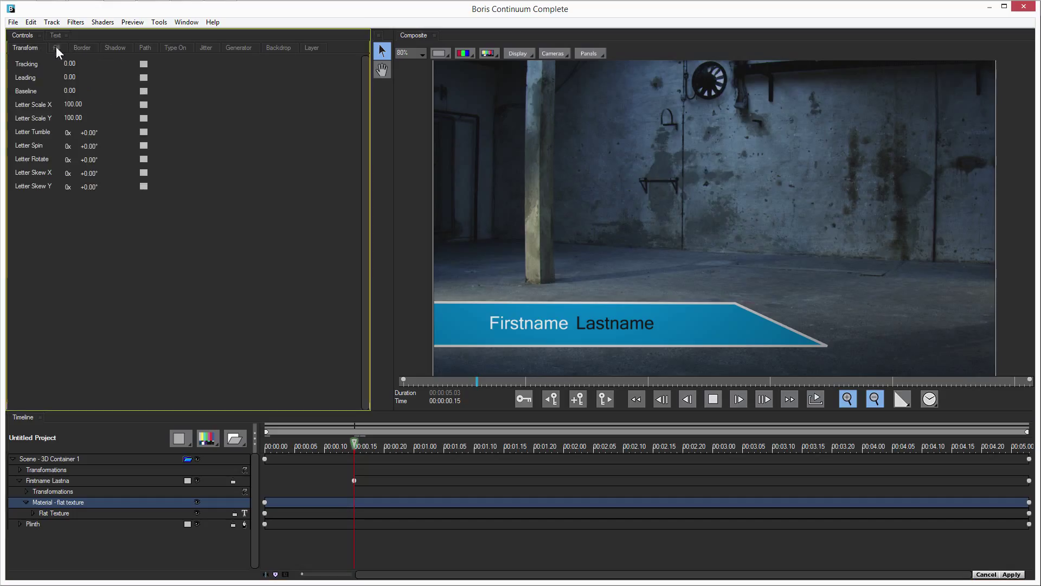
{"action": "left_click", "coordinate": [55, 48]}
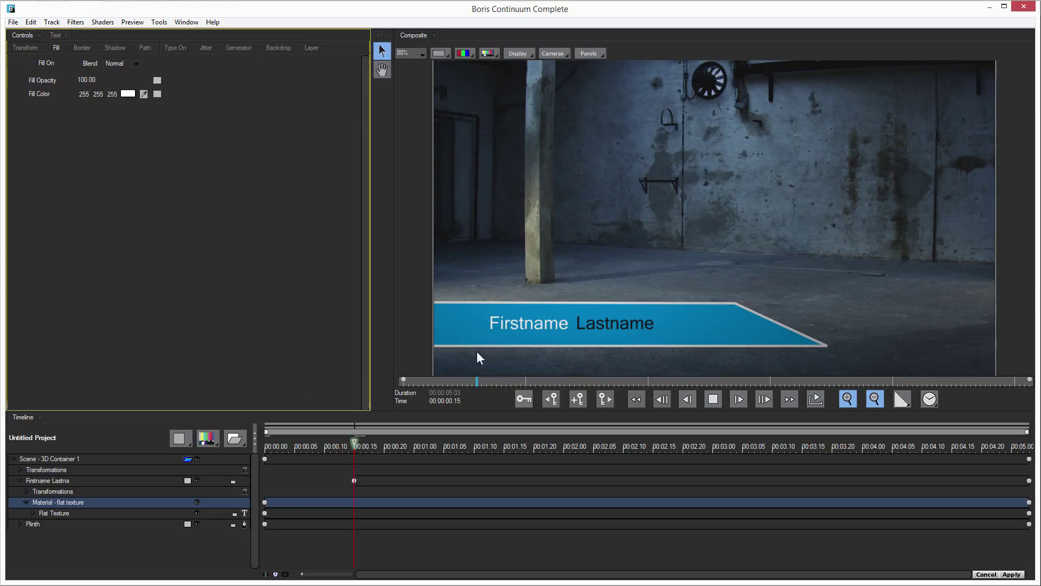
{"action": "left_click", "coordinate": [31, 62]}
Keyframe Text Type On and set Shift X to -512, Fade to 100 and Overshoot to 80.
{"action": "left_click", "coordinate": [179, 48]}
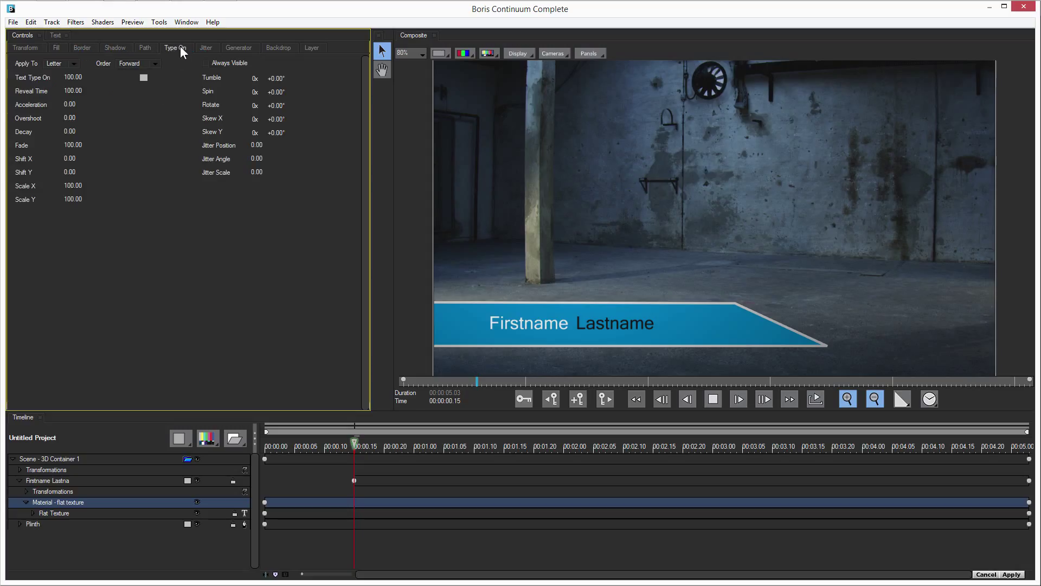
{"action": "left_click_drag", "start_coordinate": [71, 78], "coordinate": [102, 82]}
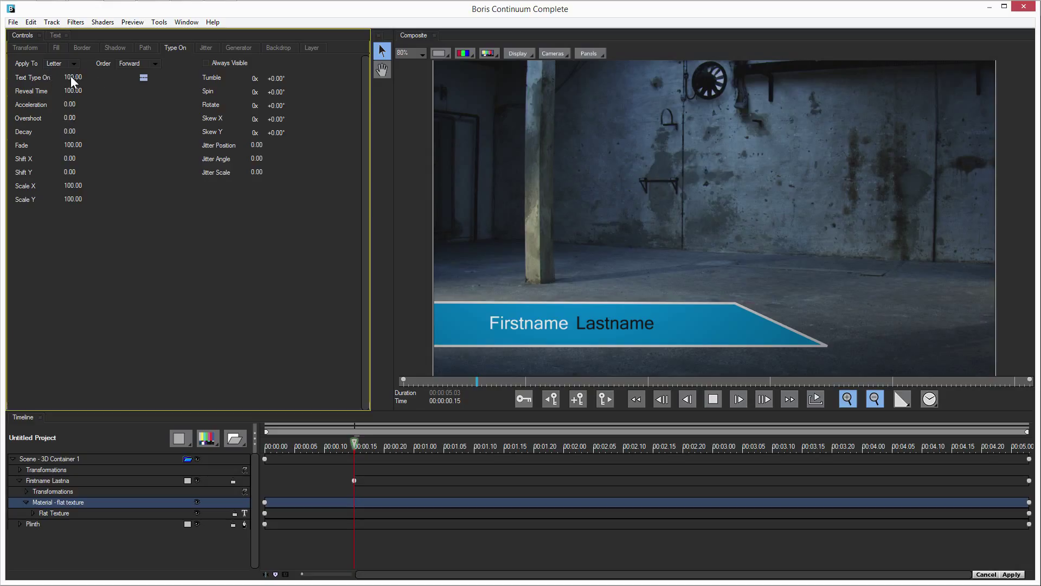
{"action": "left_click_drag", "start_coordinate": [70, 76], "coordinate": [103, 81]}
{"action": "mouse_move", "coordinate": [67, 159]}
{"action": "left_mouse_down"}
{"action": "mouse_move", "coordinate": [54, 161]}
{"action": "mouse_move", "coordinate": [72, 167]}
{"action": "left_mouse_up"}
{"action": "left_click_drag", "start_coordinate": [72, 167], "coordinate": [71, 162]}
{"action": "key", "text": "Delete"}
{"action": "key", "text": "Return"}
{"action": "mouse_move", "coordinate": [77, 76]}
{"action": "left_mouse_down"}
{"action": "mouse_move", "coordinate": [26, 77]}
{"action": "mouse_move", "coordinate": [71, 80]}
{"action": "left_mouse_up"}
{"action": "key", "text": "ctrl+z"}
{"action": "key", "text": "ctrl+z"}
{"action": "key", "text": "ctrl+z"}
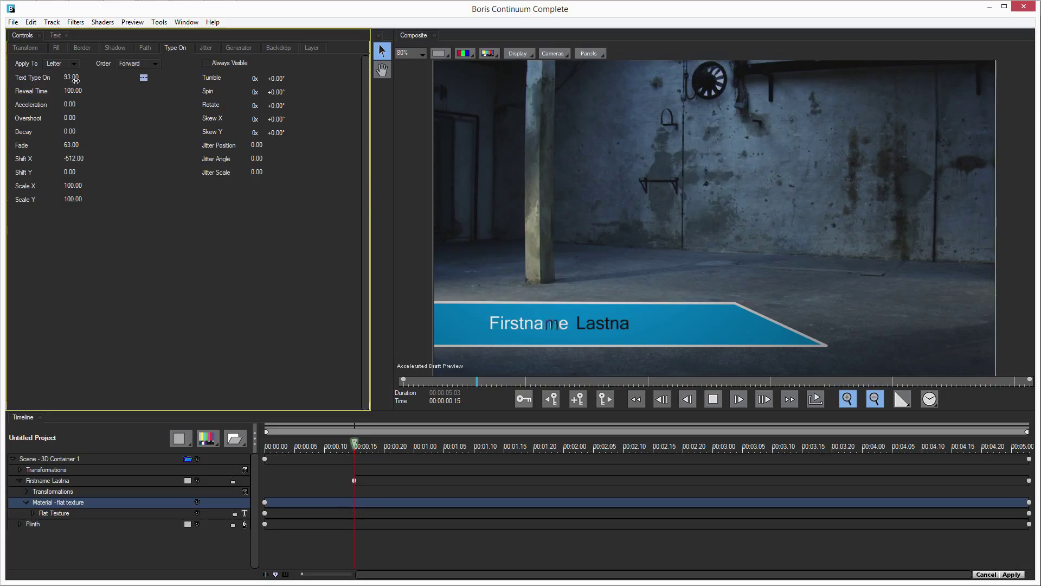
{"action": "left_click_drag", "start_coordinate": [74, 123], "coordinate": [78, 123]}
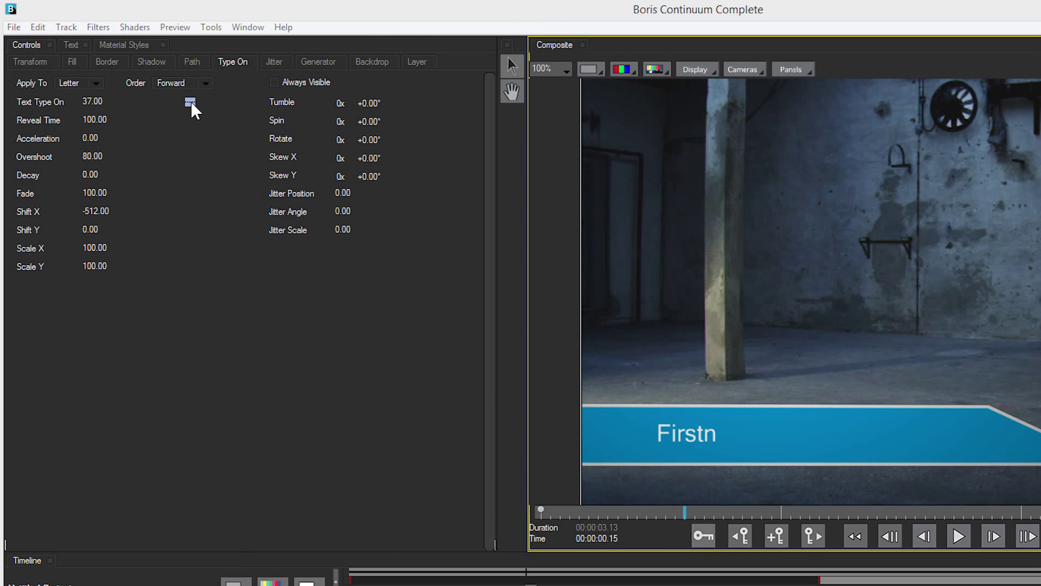
Key Text Type On linearly from 0 at 00:00.15 to 62.80 at 00:01.03.
{"action": "left_click", "coordinate": [144, 77]}
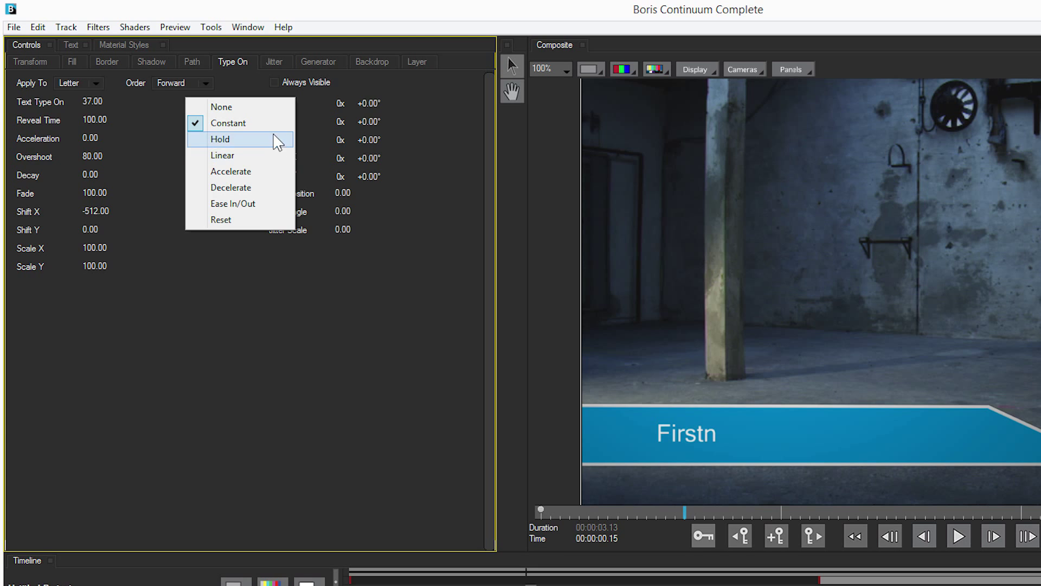
{"action": "left_click", "coordinate": [233, 156]}
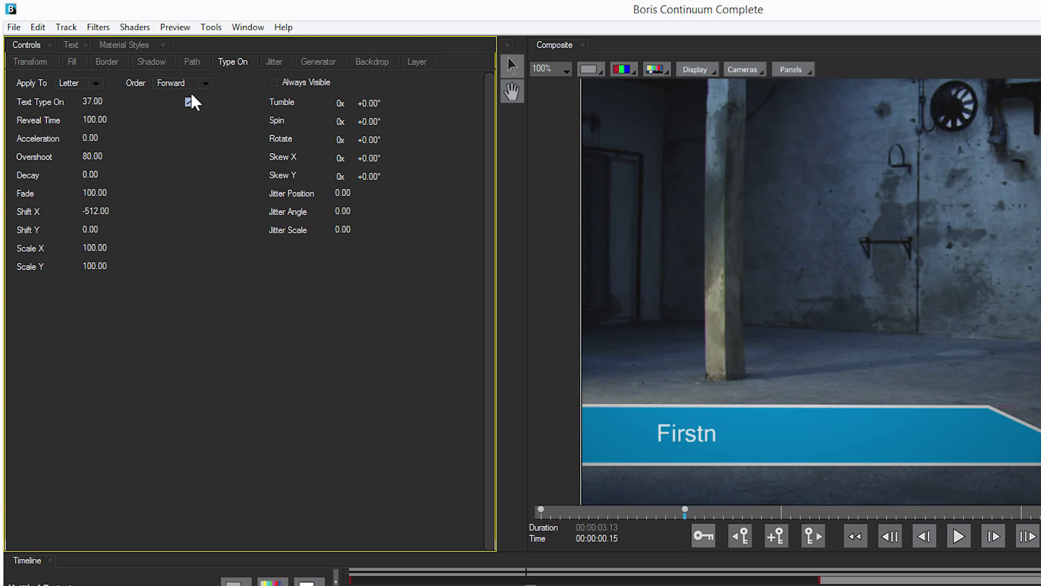
{"action": "left_click_drag", "start_coordinate": [99, 103], "coordinate": [199, 371]}
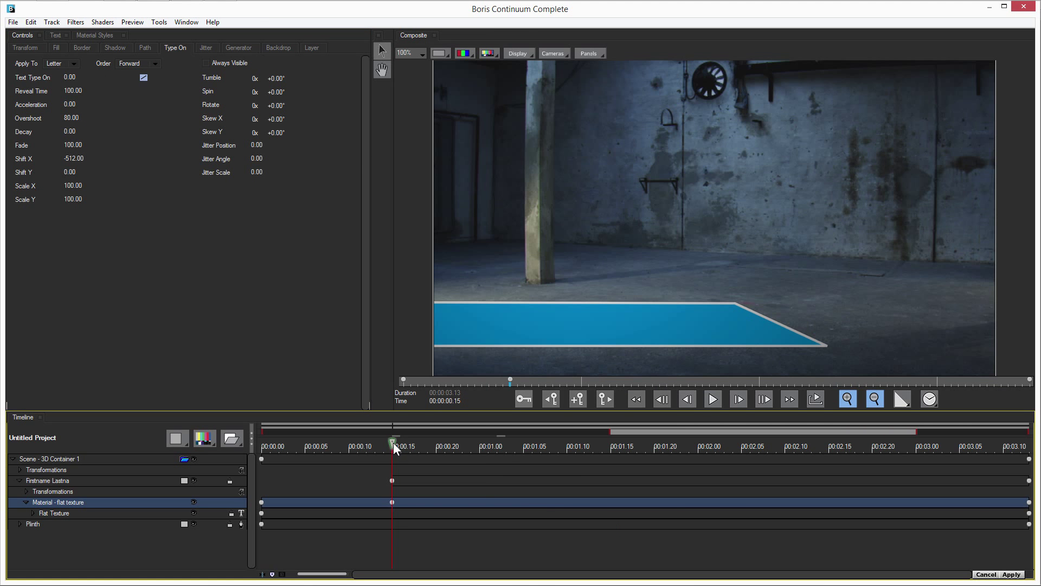
{"action": "left_click_drag", "start_coordinate": [392, 442], "coordinate": [506, 454]}
{"action": "left_click_drag", "start_coordinate": [68, 77], "coordinate": [146, 76]}
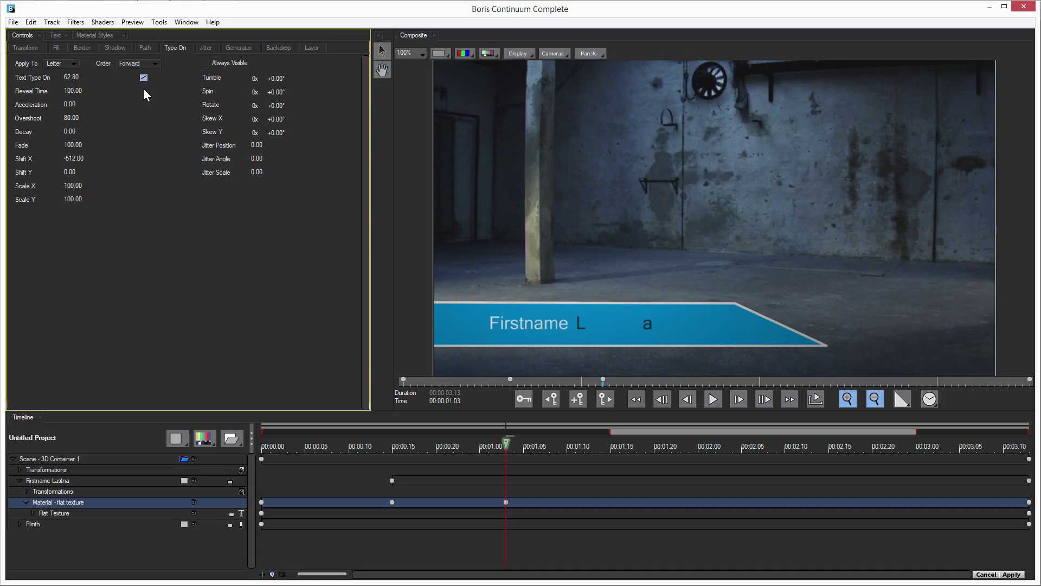
Turn on auto-keyframing and inspect the Text Type On interpolation without changing it.
{"action": "left_click", "coordinate": [522, 399]}
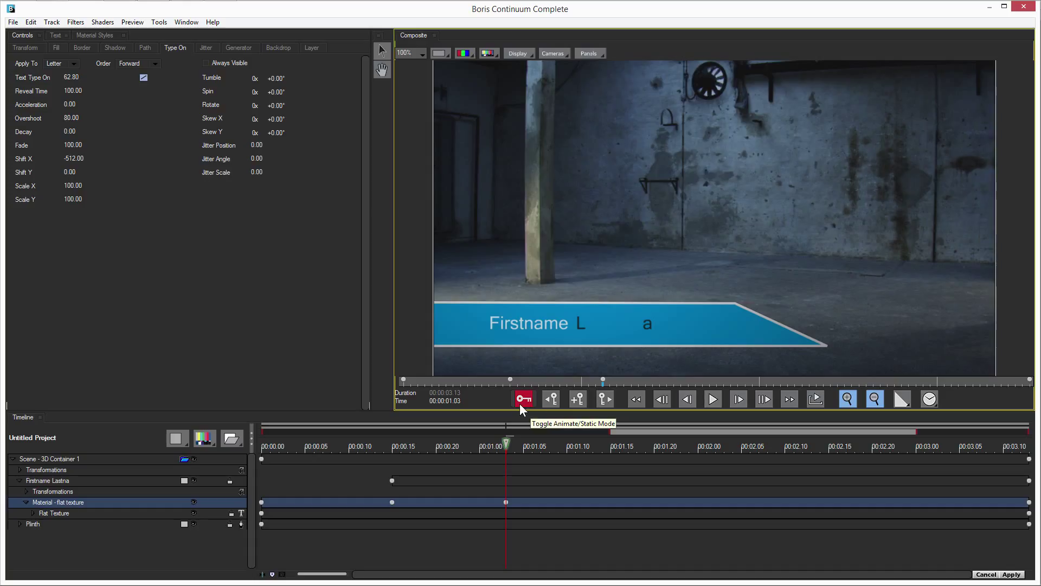
{"action": "left_click", "coordinate": [145, 78]}
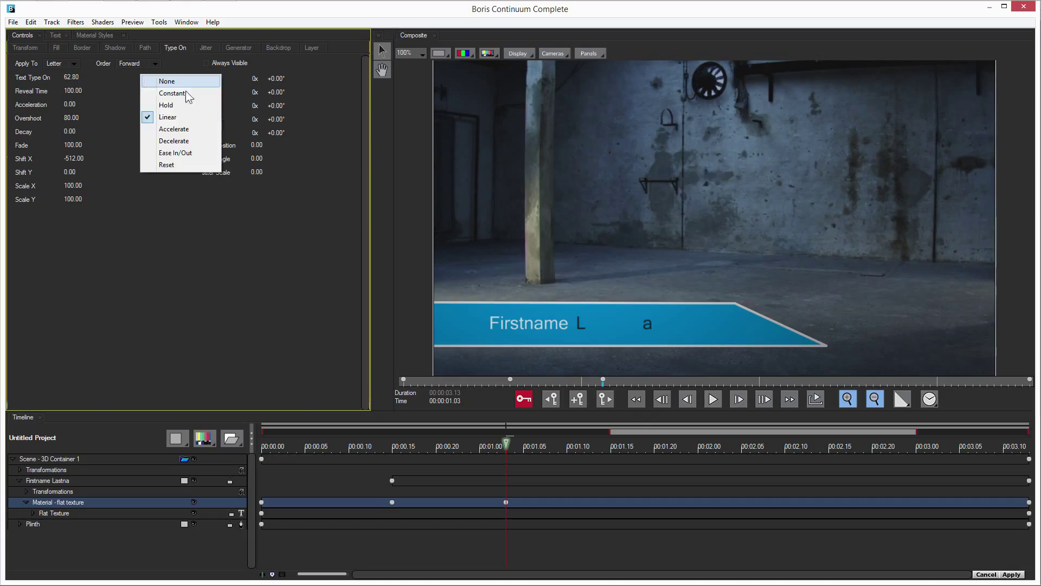
{"action": "left_click", "coordinate": [206, 218]}
{"action": "left_click", "coordinate": [521, 397]}
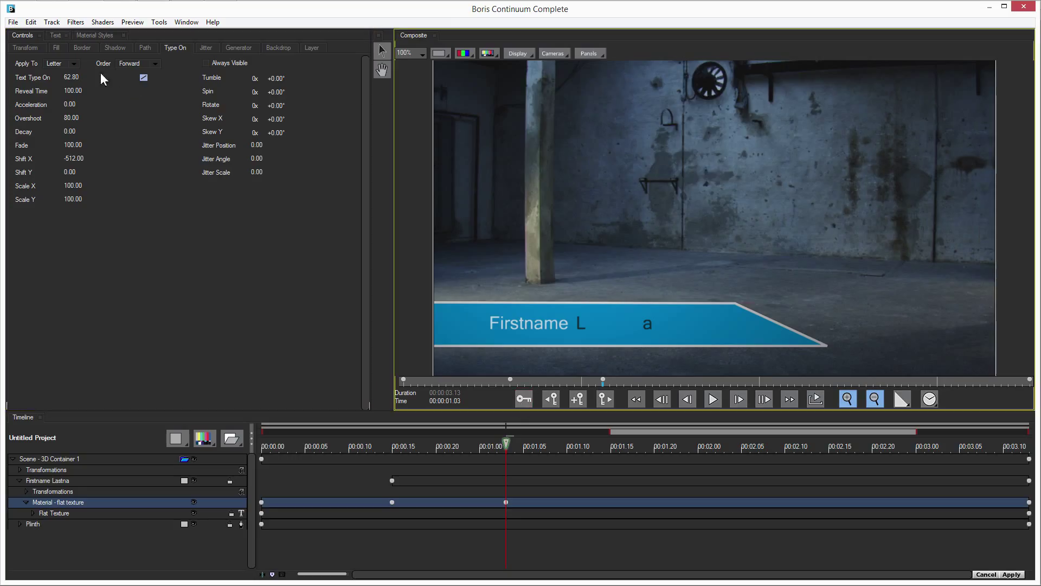
{"action": "left_click", "coordinate": [145, 77]}
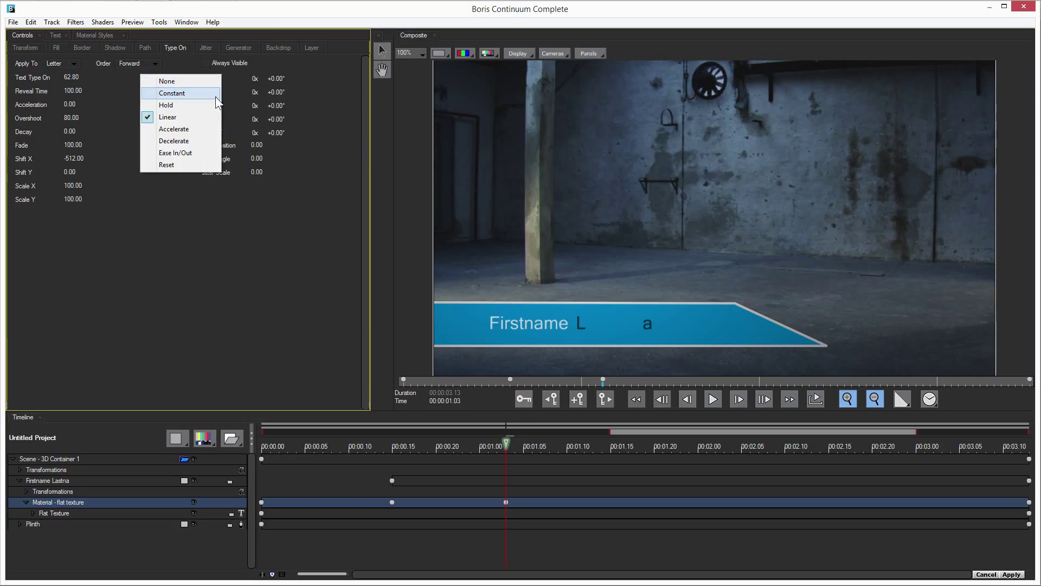
{"action": "left_click", "coordinate": [244, 258]}
On the Border tab, lower border opacity and key Edge Width to 7.98 at 00:00:01.03.
{"action": "left_click", "coordinate": [86, 48]}
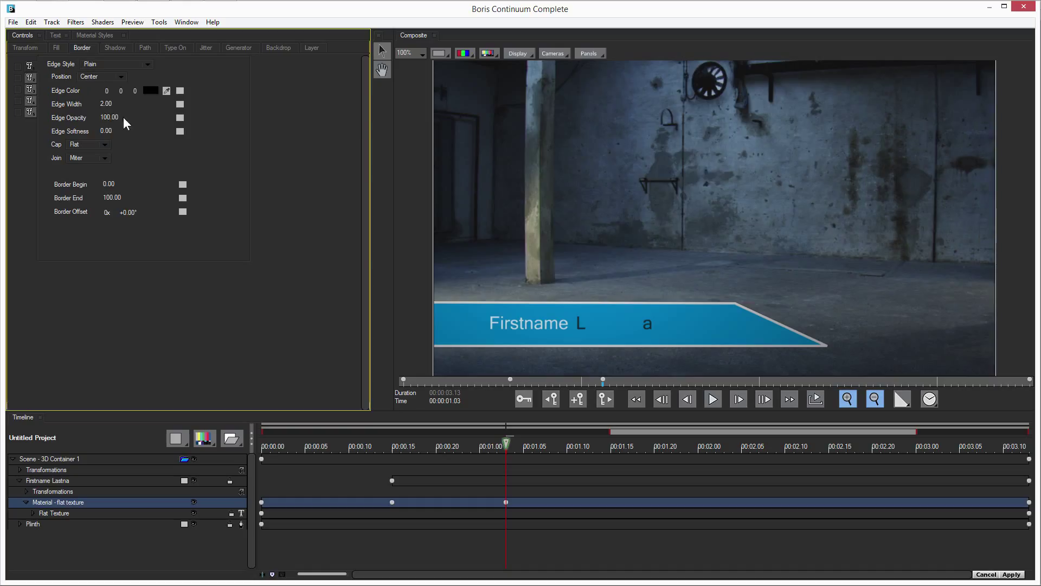
{"action": "mouse_move", "coordinate": [111, 121]}
{"action": "left_mouse_down"}
{"action": "mouse_move", "coordinate": [92, 121]}
{"action": "mouse_move", "coordinate": [120, 131]}
{"action": "left_mouse_up"}
{"action": "left_click", "coordinate": [182, 119]}
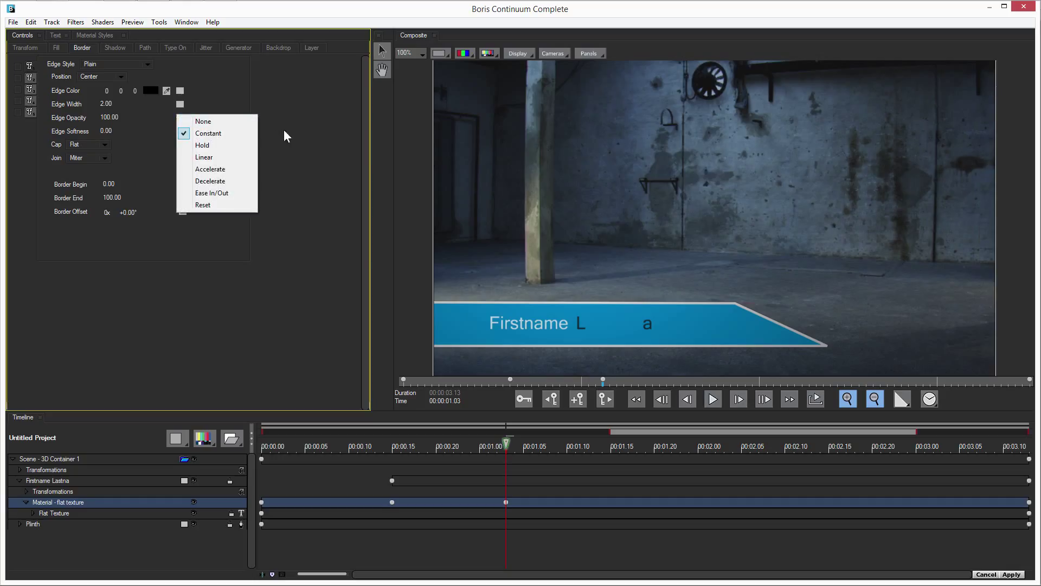
{"action": "left_click", "coordinate": [527, 403]}
{"action": "left_click", "coordinate": [523, 399]}
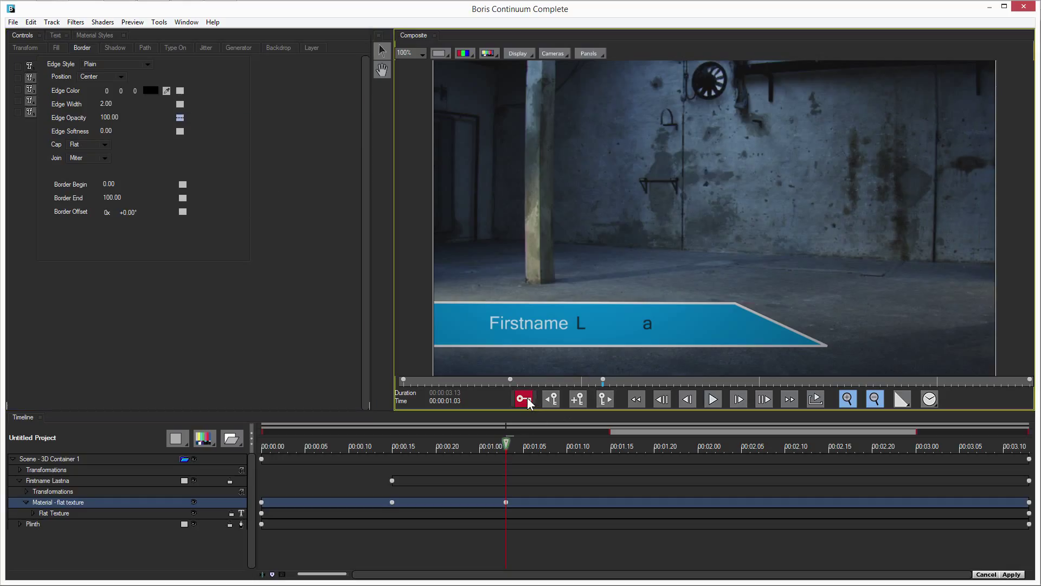
{"action": "left_click_drag", "start_coordinate": [105, 104], "coordinate": [126, 106]}
{"action": "left_click", "coordinate": [180, 104]}
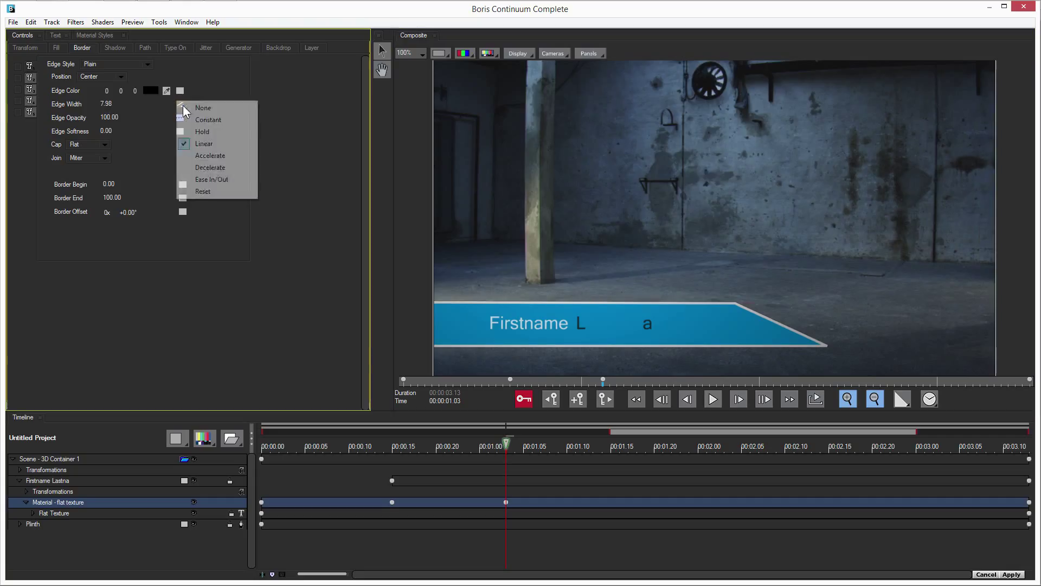
{"action": "left_click", "coordinate": [265, 146]}
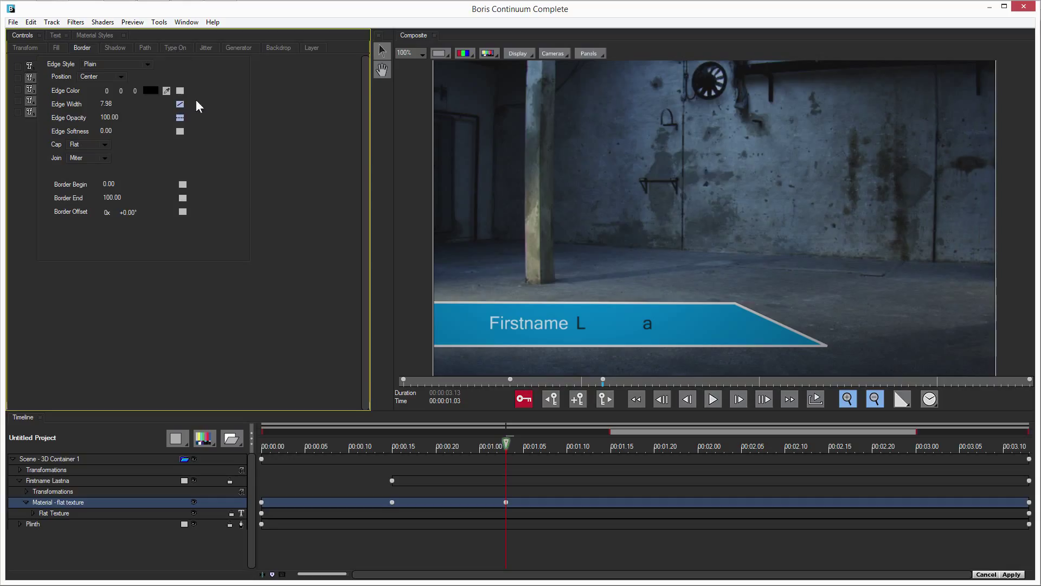
Delete the Type On keyframe at 1:03 and scrub from 0:15 to watch the name type on.
{"action": "left_click", "coordinate": [173, 48]}
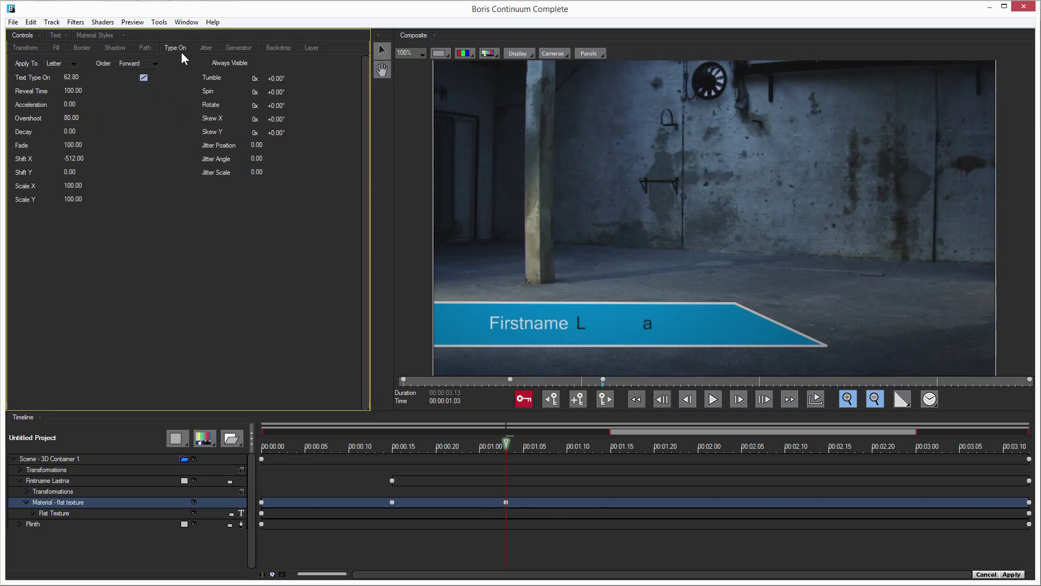
{"action": "left_click", "coordinate": [506, 502]}
{"action": "key", "text": "Delete"}
{"action": "left_click", "coordinate": [391, 446]}
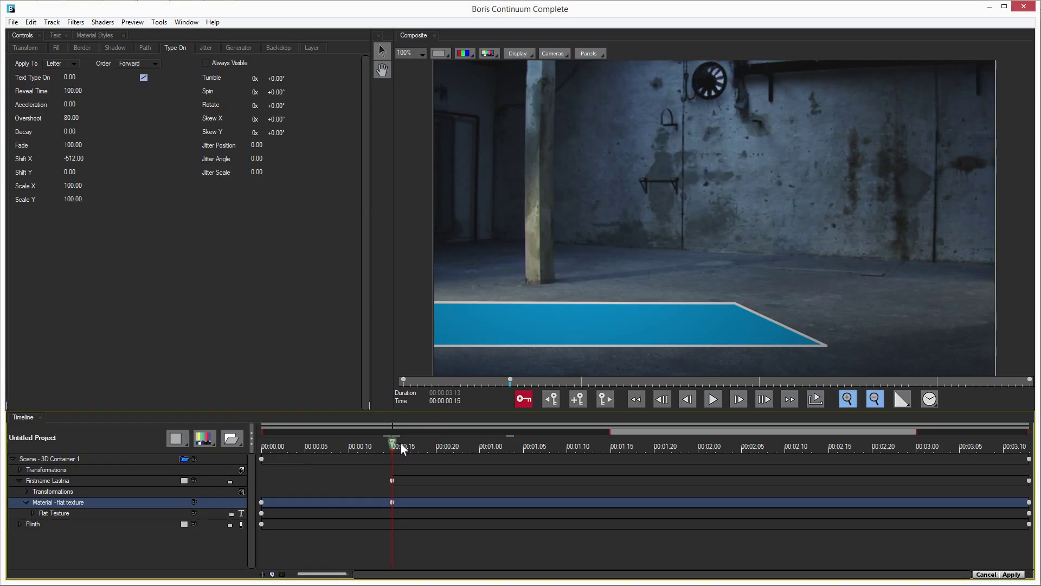
{"action": "left_click_drag", "start_coordinate": [400, 442], "coordinate": [522, 447]}
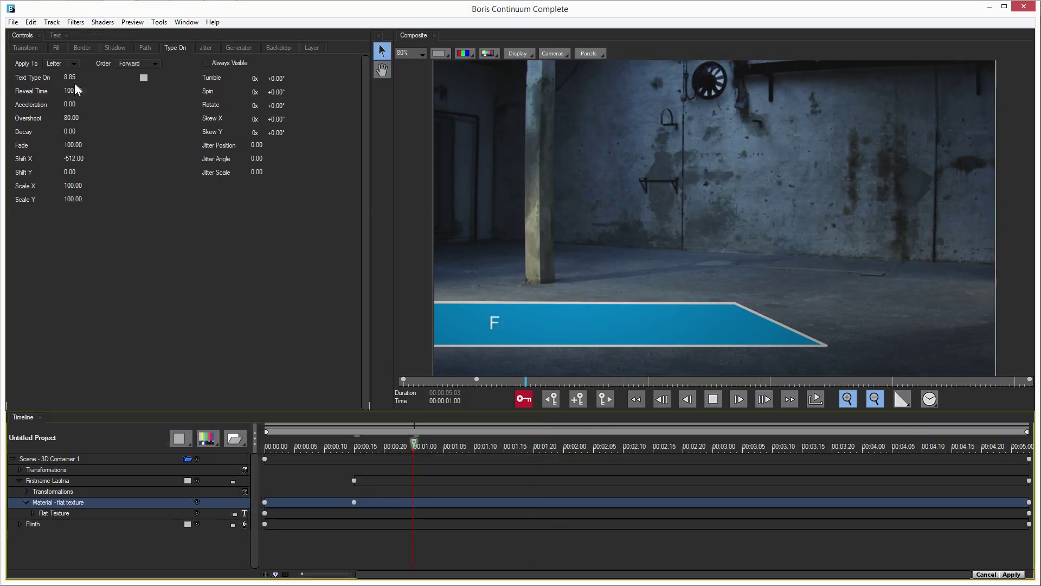
Key Text Type On to 100 for the full name and move the finishing keyframe to 00:01.15.
{"action": "left_click_drag", "start_coordinate": [72, 77], "coordinate": [142, 83]}
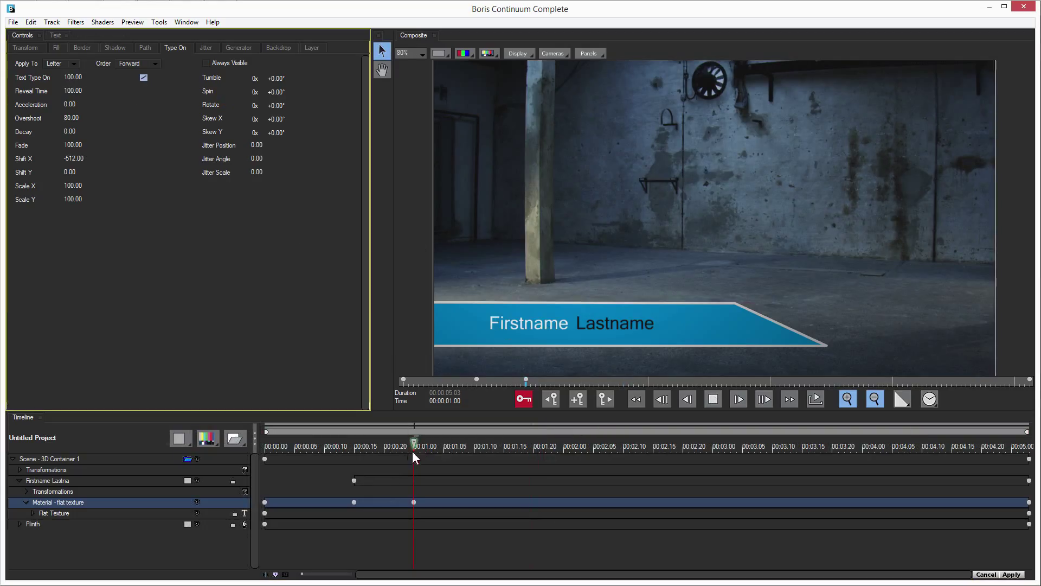
{"action": "left_click_drag", "start_coordinate": [411, 440], "coordinate": [265, 440]}
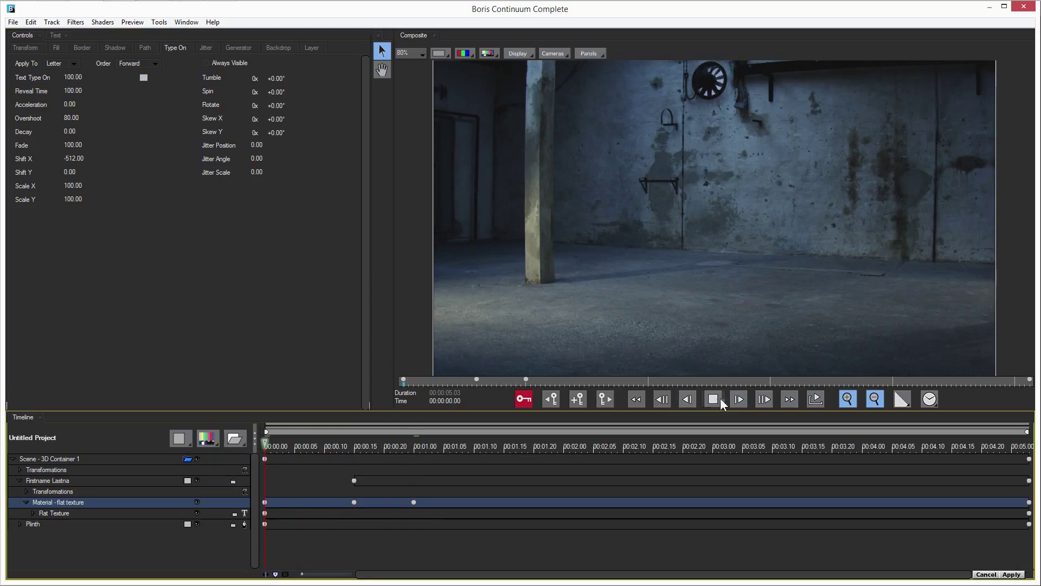
{"action": "left_click", "coordinate": [713, 398]}
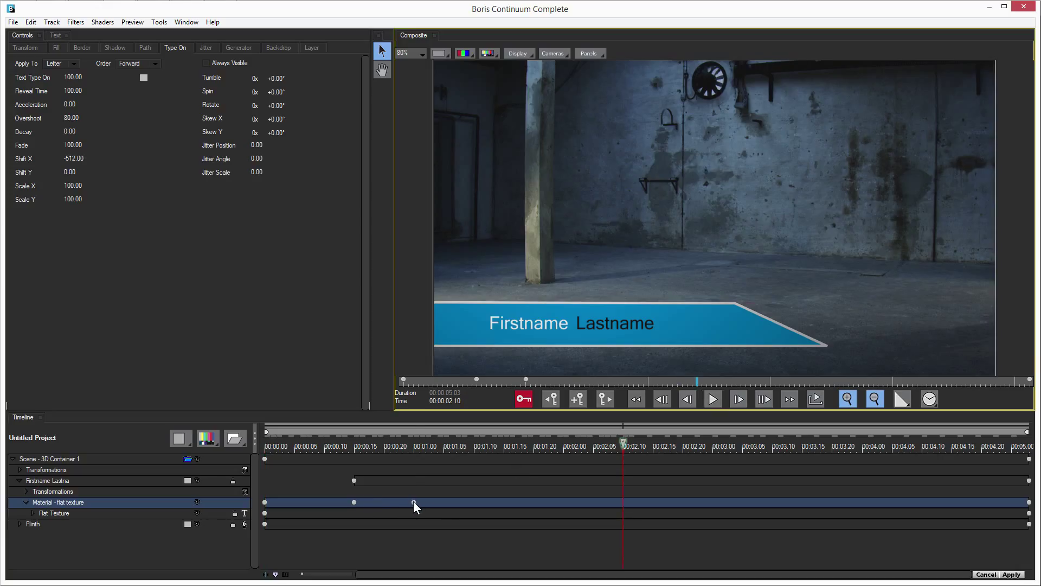
{"action": "left_click_drag", "start_coordinate": [413, 502], "coordinate": [503, 500]}
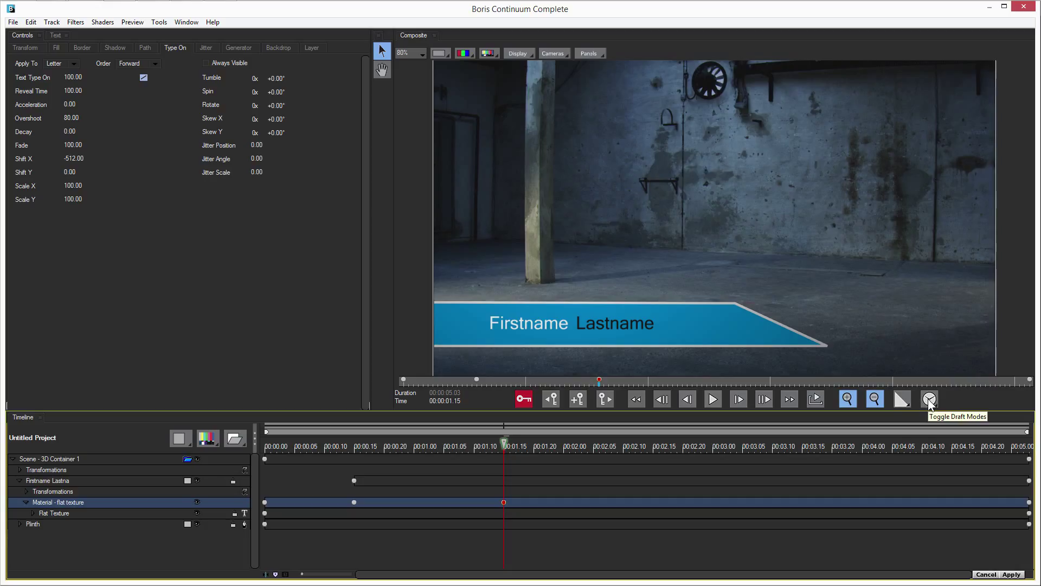
Leave preview quality unchanged, set playback timing to Frame Accurate, and play the type-on title.
{"action": "left_click", "coordinate": [901, 400]}
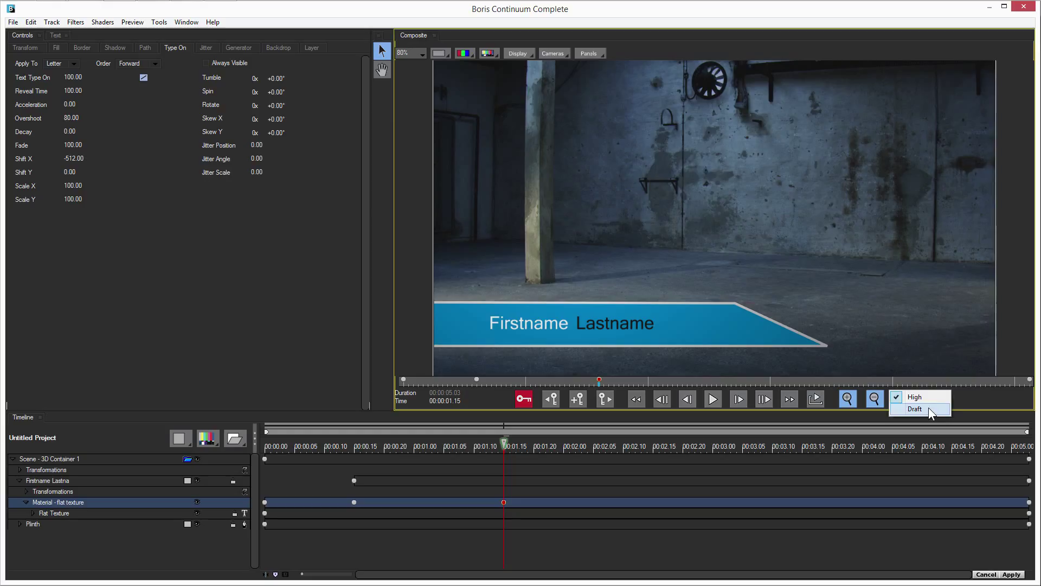
{"action": "left_click", "coordinate": [979, 400]}
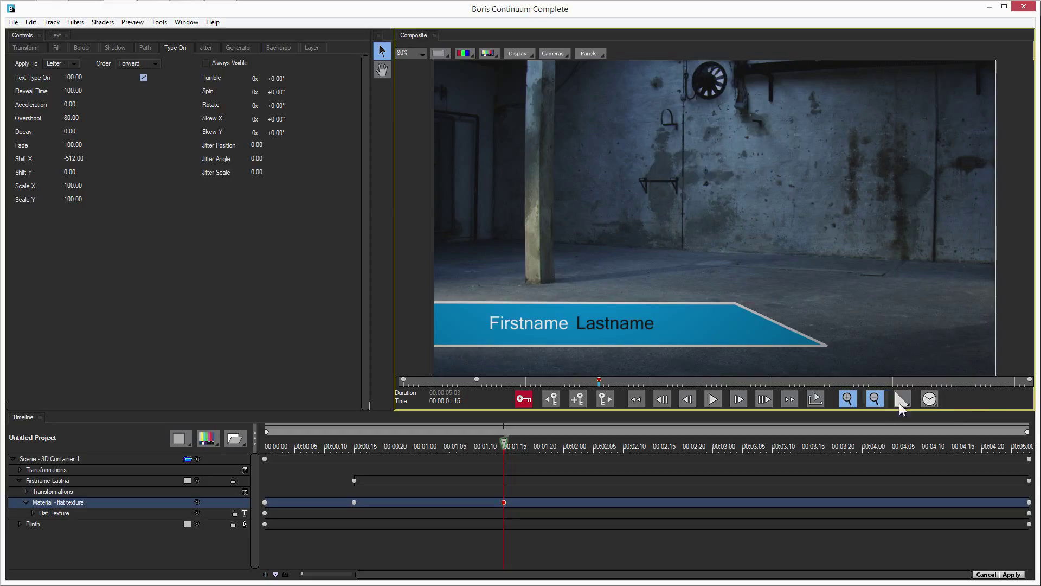
{"action": "left_click", "coordinate": [929, 399]}
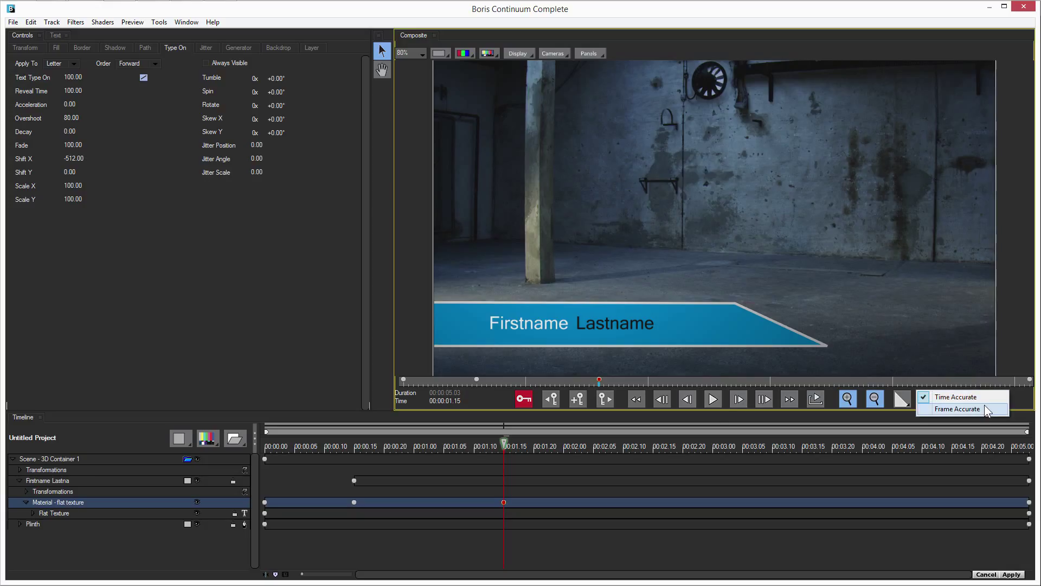
{"action": "left_click", "coordinate": [712, 400]}
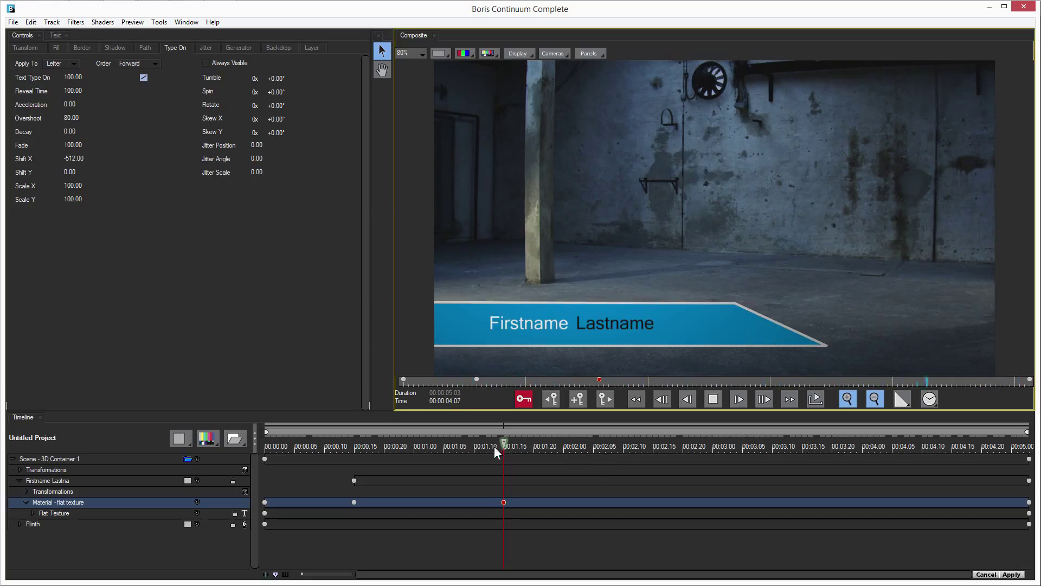
{"action": "left_click", "coordinate": [714, 399]}
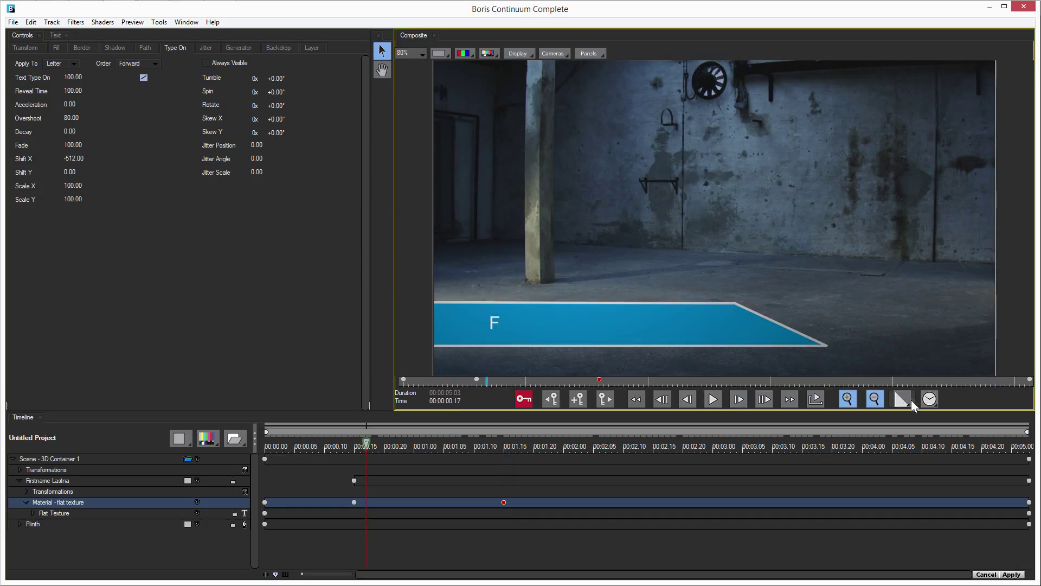
{"action": "left_click", "coordinate": [930, 399]}
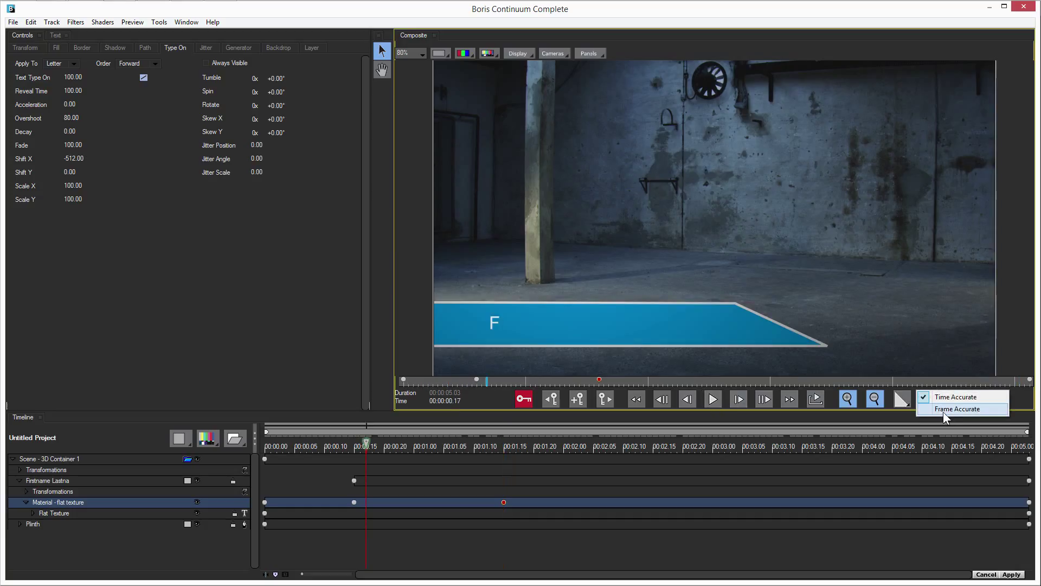
{"action": "left_click", "coordinate": [957, 409]}
{"action": "left_click", "coordinate": [713, 399]}
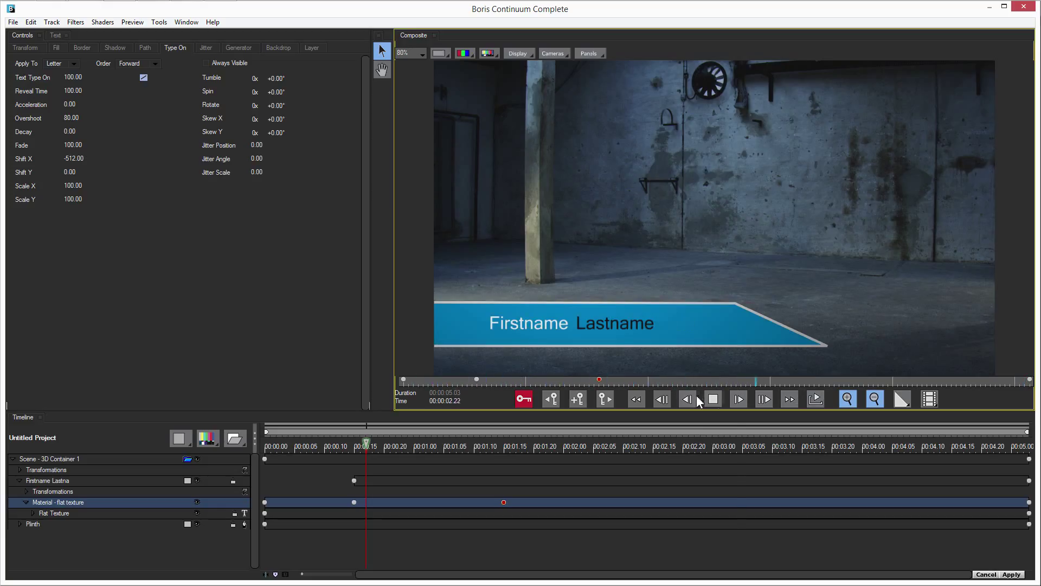
Stop playback, scrub the animation, and select the Firstname text layer to show its settings.
{"action": "left_click", "coordinate": [930, 400]}
{"action": "left_click", "coordinate": [934, 408]}
{"action": "left_click_drag", "start_coordinate": [282, 442], "coordinate": [951, 444]}
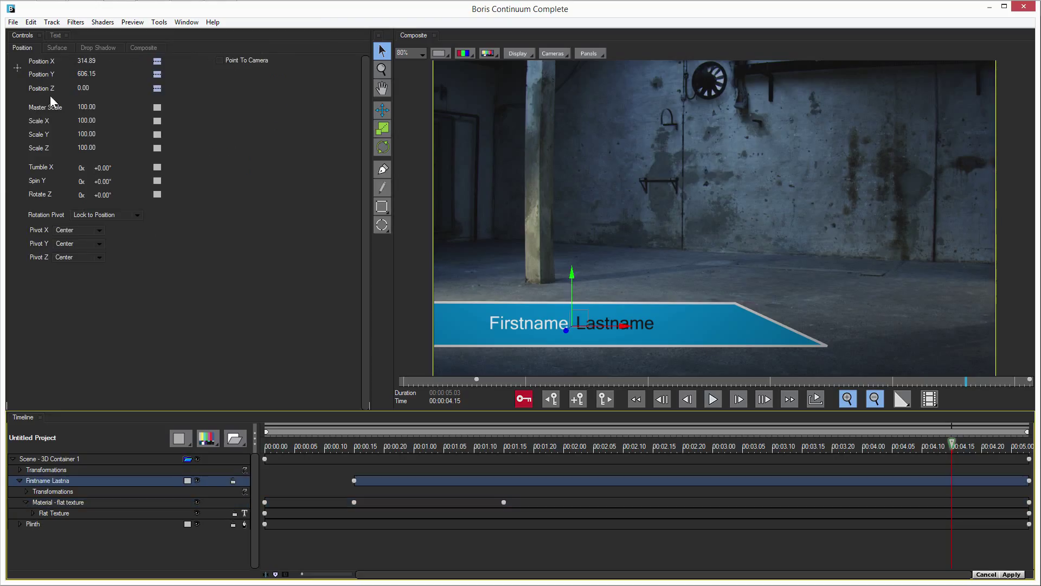
{"action": "left_click", "coordinate": [115, 505]}
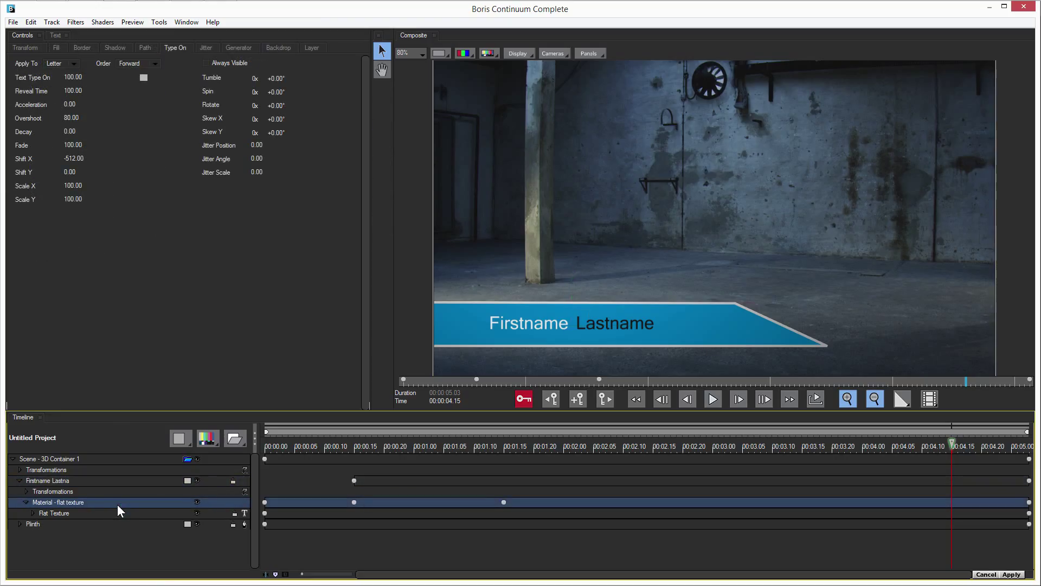
{"action": "left_click", "coordinate": [18, 480]}
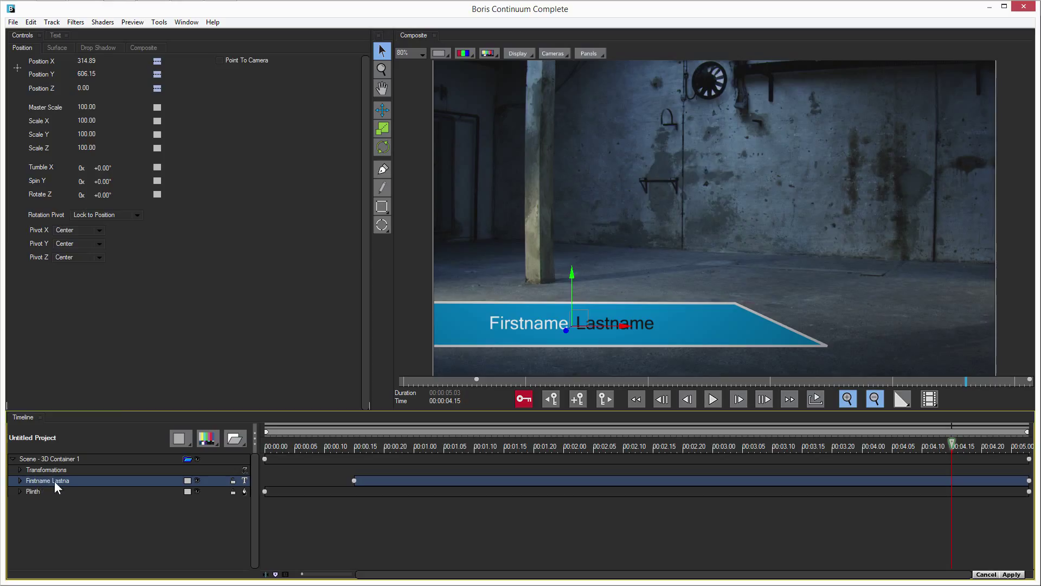
{"action": "left_click", "coordinate": [165, 178]}
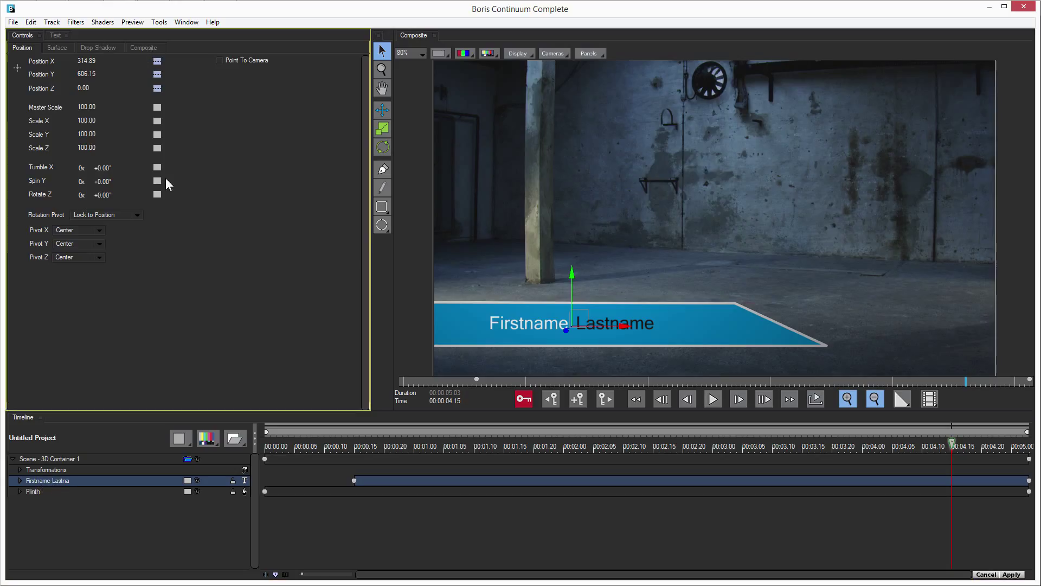
Fade the name text with linear Opacity keyframes, 100 at 00:04.15 to 0 at the last frame.
{"action": "left_click", "coordinate": [142, 48]}
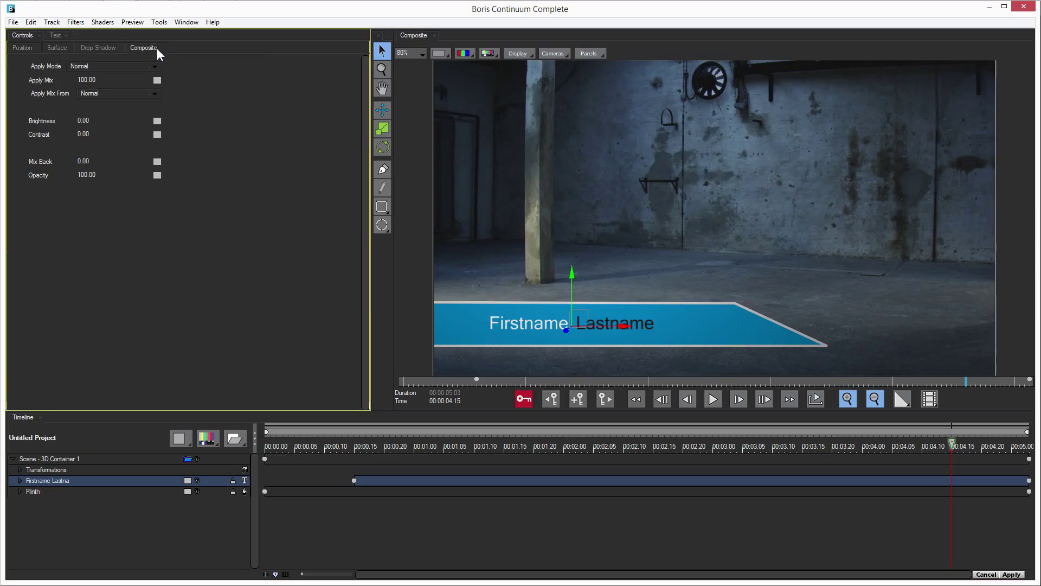
{"action": "left_click", "coordinate": [157, 175]}
{"action": "left_click", "coordinate": [202, 214]}
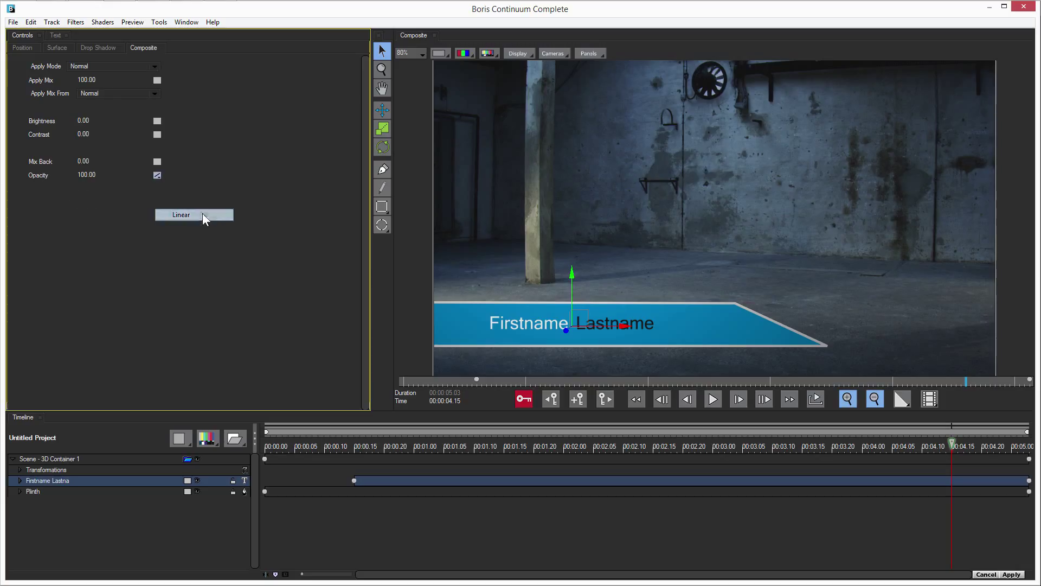
{"action": "left_click_drag", "start_coordinate": [954, 446], "coordinate": [1030, 446]}
{"action": "left_click_drag", "start_coordinate": [89, 174], "coordinate": [10, 178]}
Give the Plinth layer the same linear Opacity fade, 100 at 00:04.15 to 0 at the end.
{"action": "left_click", "coordinate": [33, 491]}
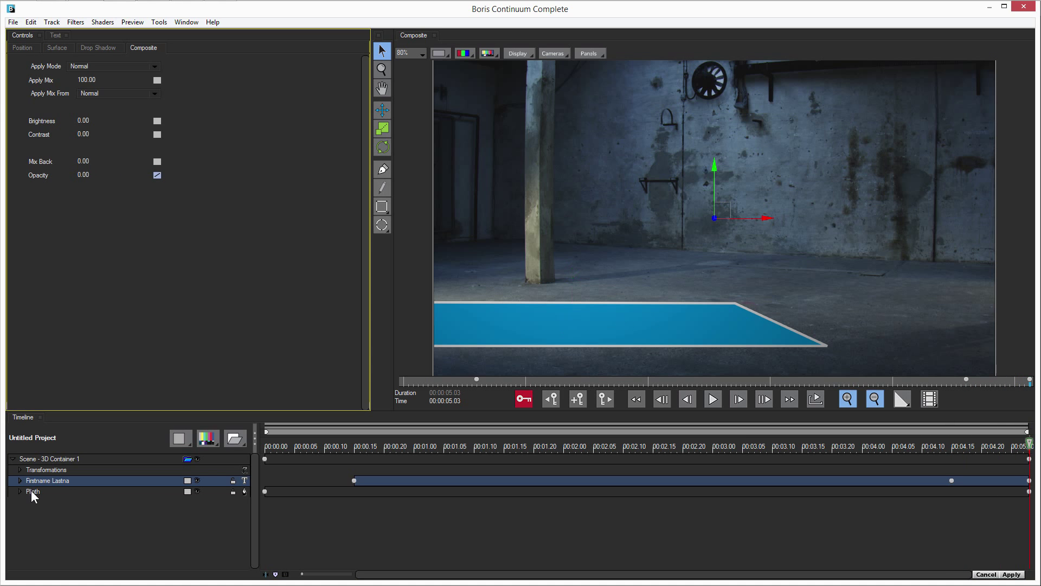
{"action": "left_click", "coordinate": [952, 446]}
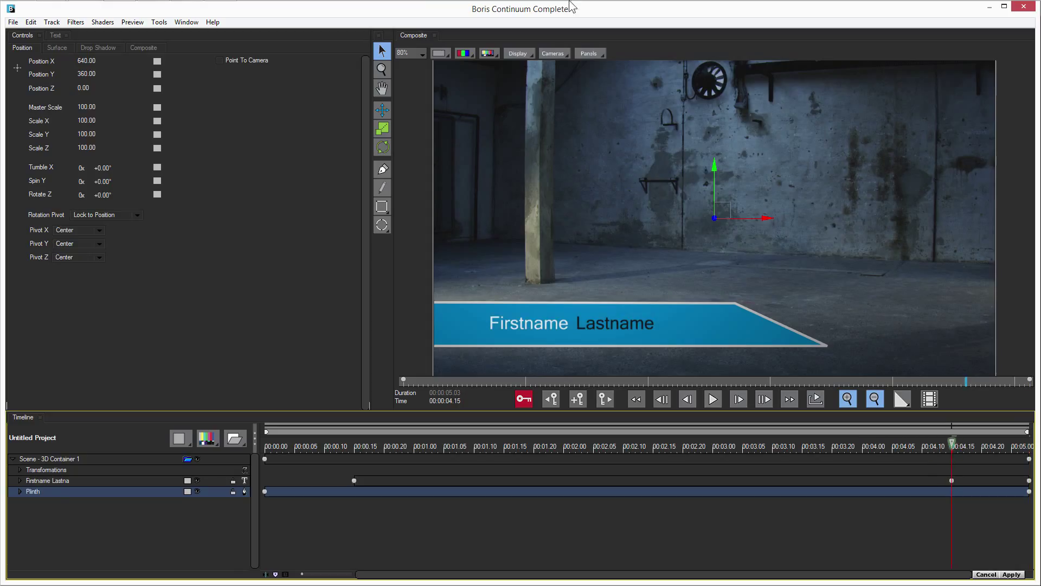
{"action": "left_click", "coordinate": [145, 47]}
{"action": "left_click", "coordinate": [158, 174]}
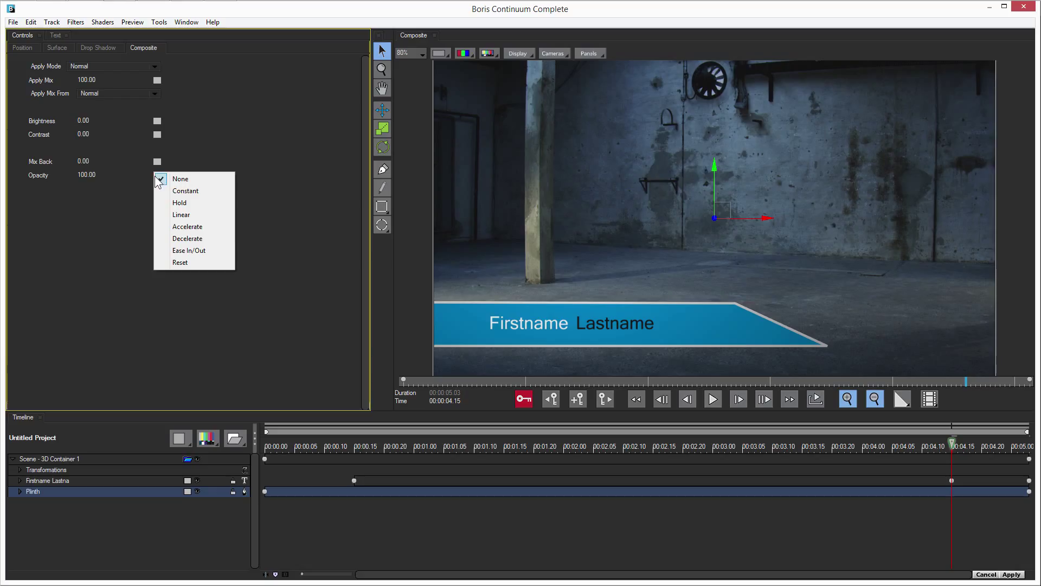
{"action": "left_click", "coordinate": [216, 215]}
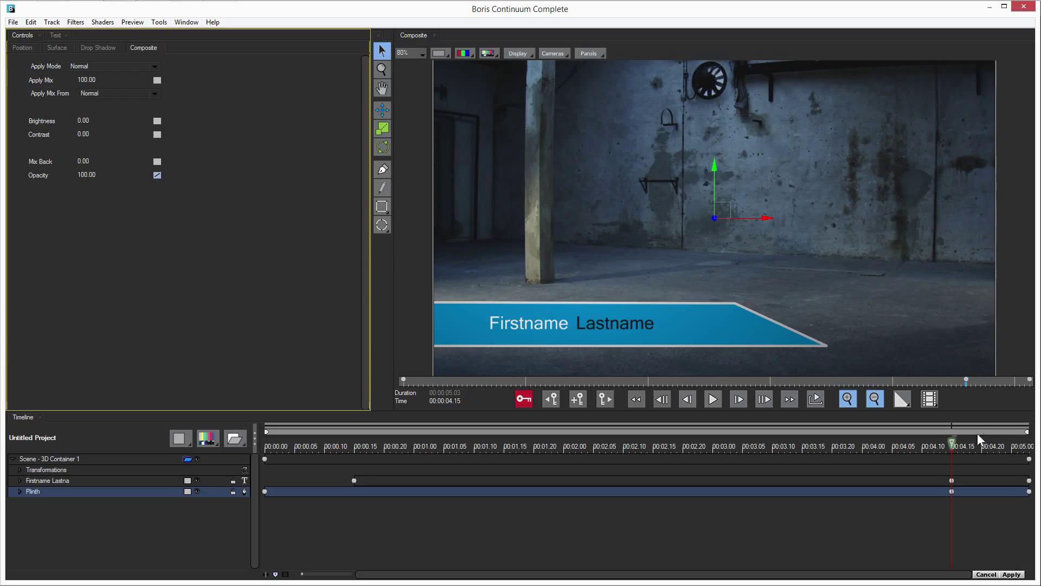
{"action": "left_click", "coordinate": [1030, 447]}
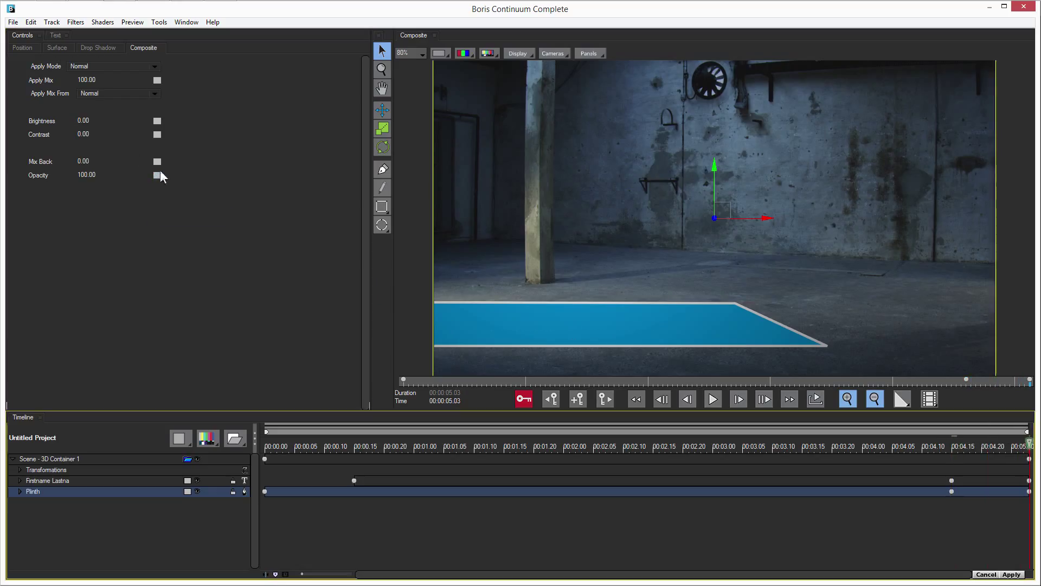
{"action": "left_click_drag", "start_coordinate": [89, 174], "coordinate": [9, 194]}
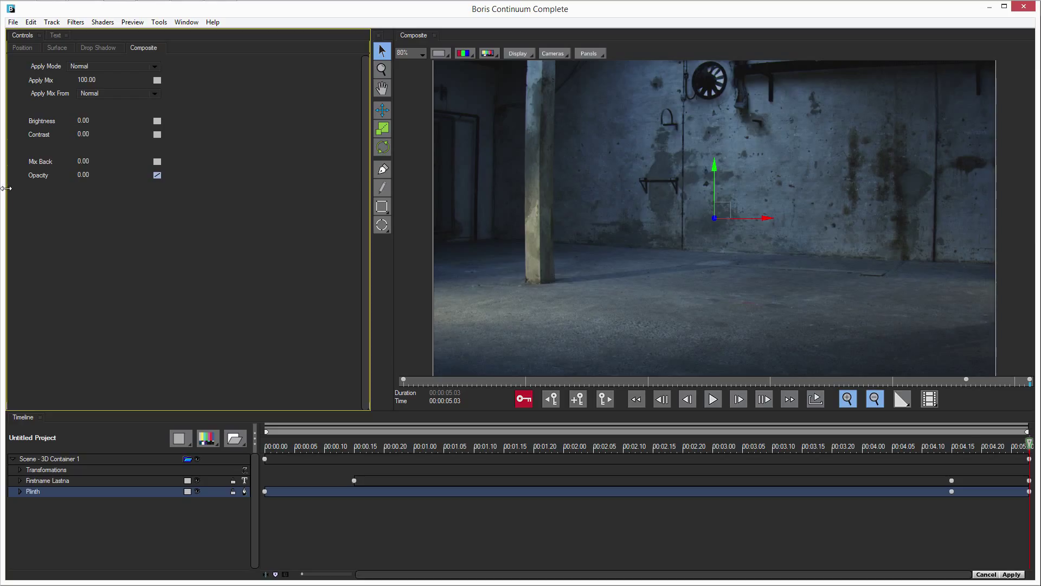
{"action": "left_click", "coordinate": [981, 446]}
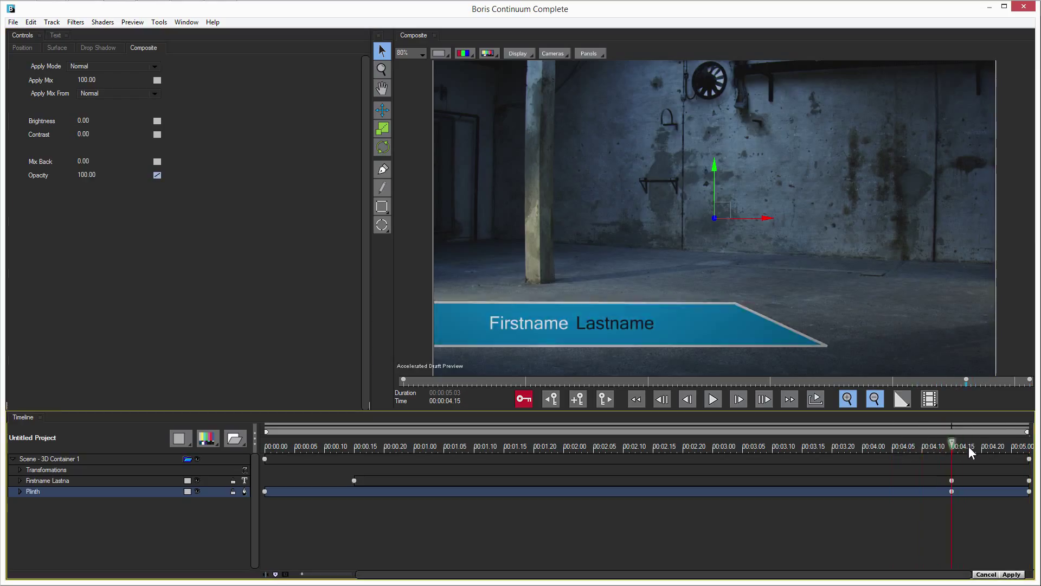
{"action": "left_click_drag", "start_coordinate": [1002, 450], "coordinate": [551, 449]}
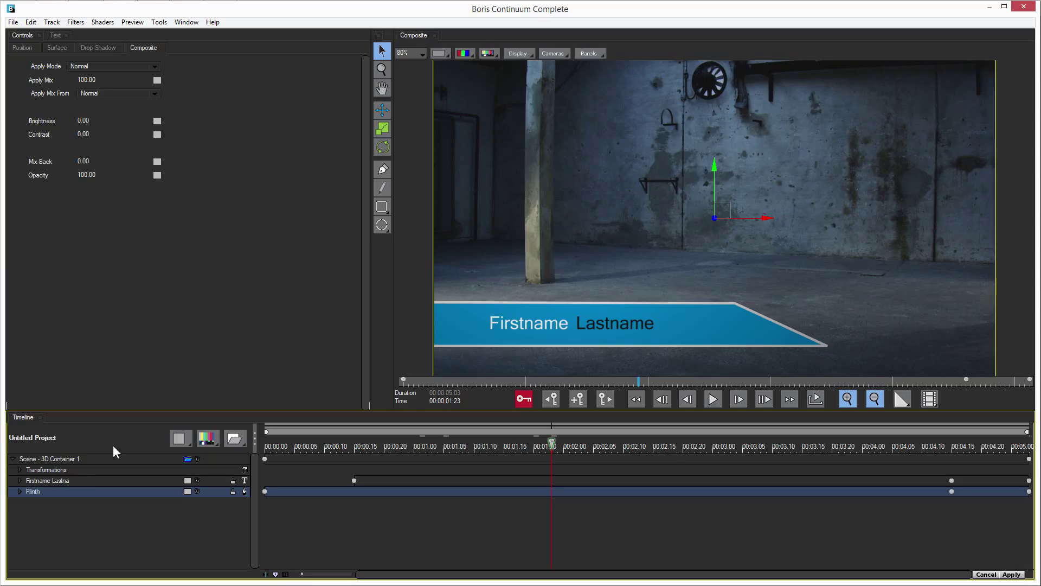
Enable Motion Blur on the 3D scene with Highest smoothness and scrub the type-on to check it.
{"action": "left_click", "coordinate": [77, 458]}
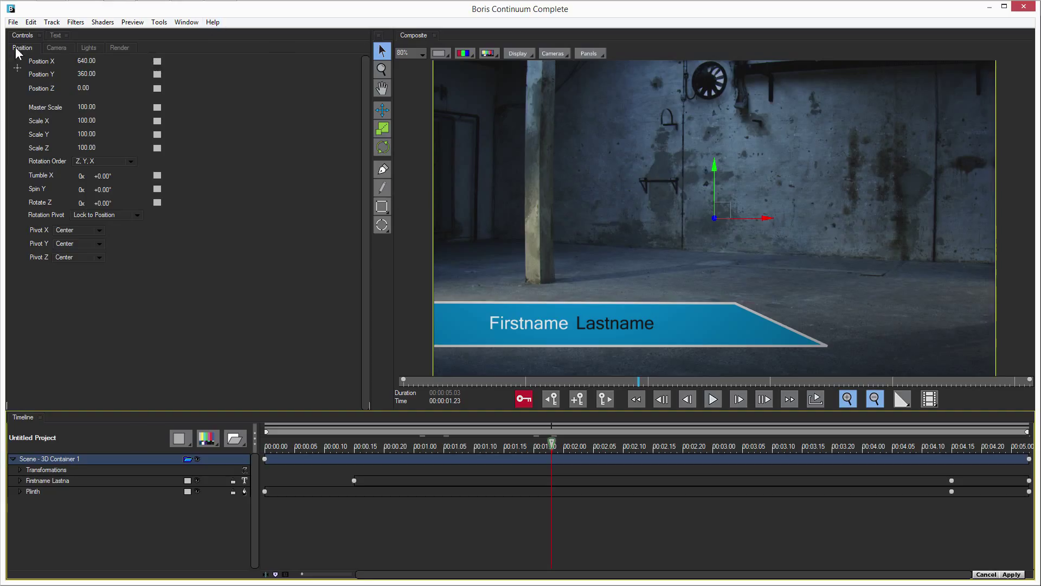
{"action": "left_click", "coordinate": [120, 48]}
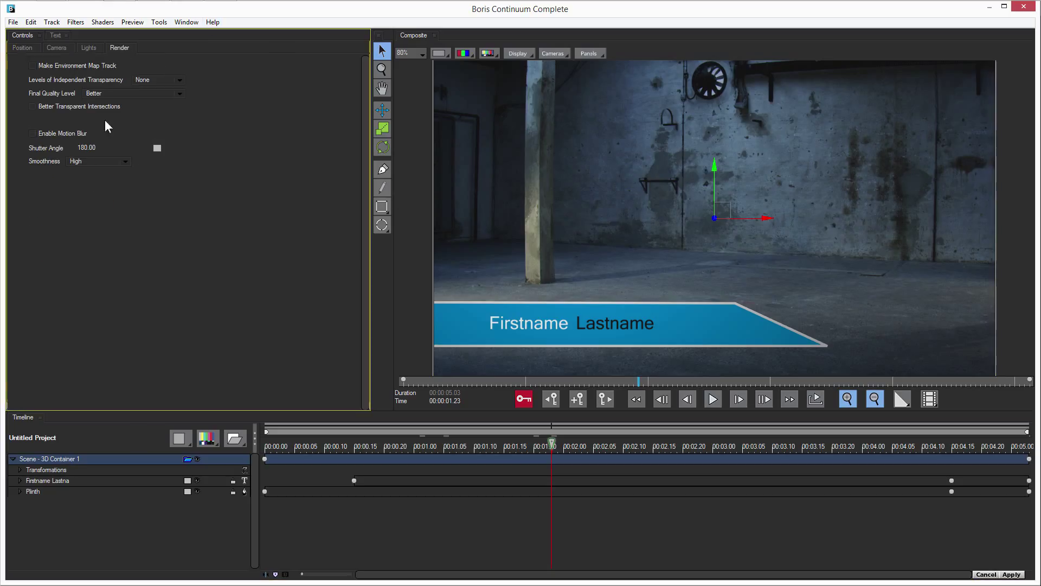
{"action": "left_click", "coordinate": [32, 132]}
{"action": "left_click_drag", "start_coordinate": [396, 446], "coordinate": [369, 451]}
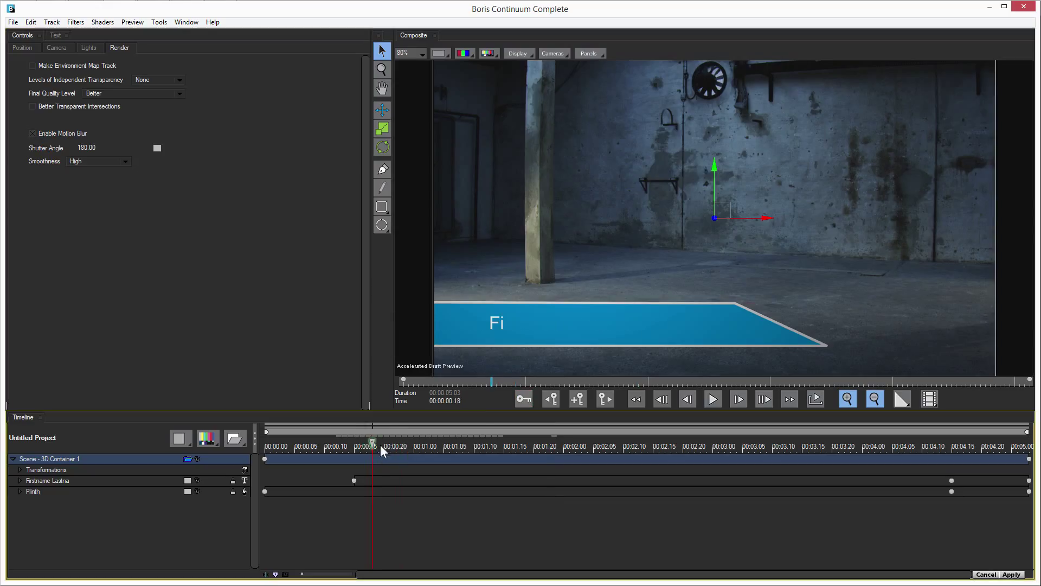
{"action": "left_click", "coordinate": [368, 445]}
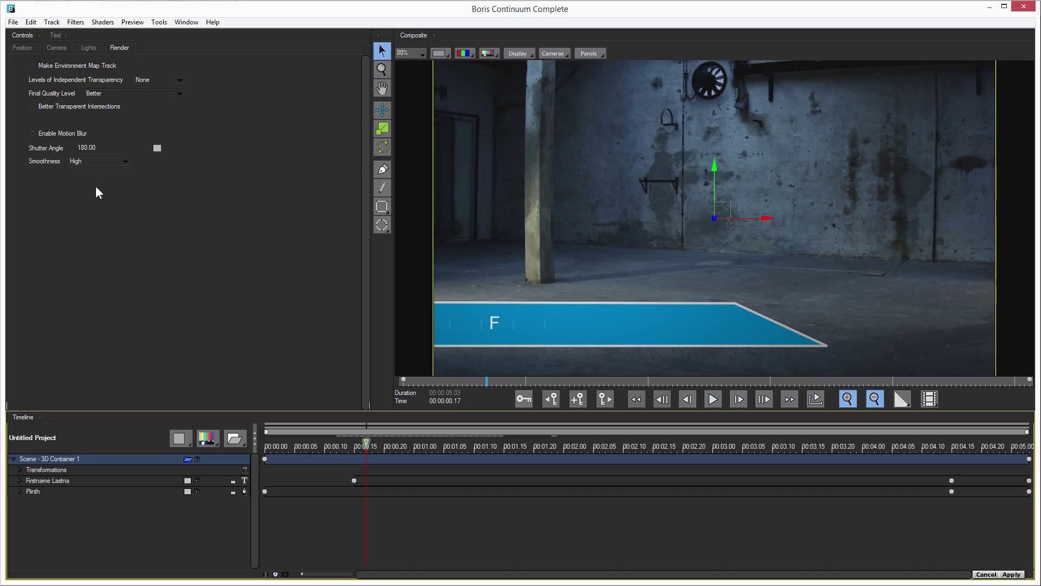
{"action": "left_click", "coordinate": [91, 166]}
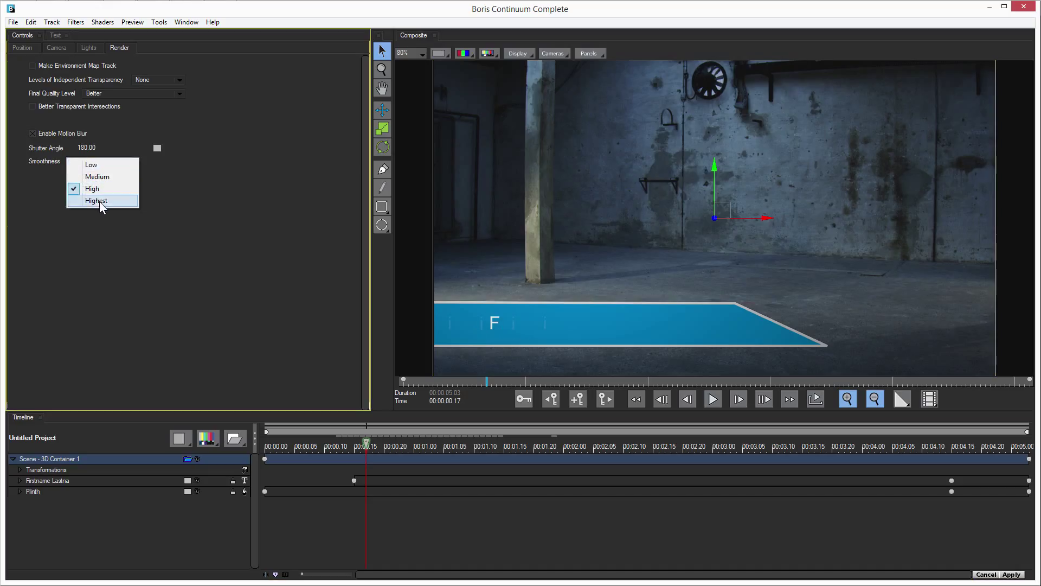
{"action": "left_click", "coordinate": [108, 202]}
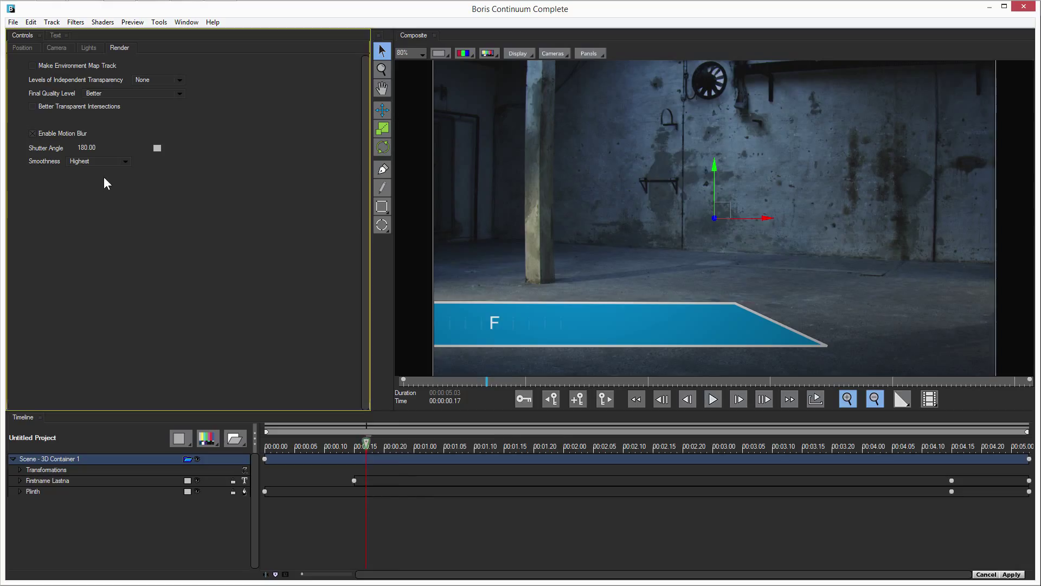
{"action": "left_click_drag", "start_coordinate": [367, 444], "coordinate": [576, 447]}
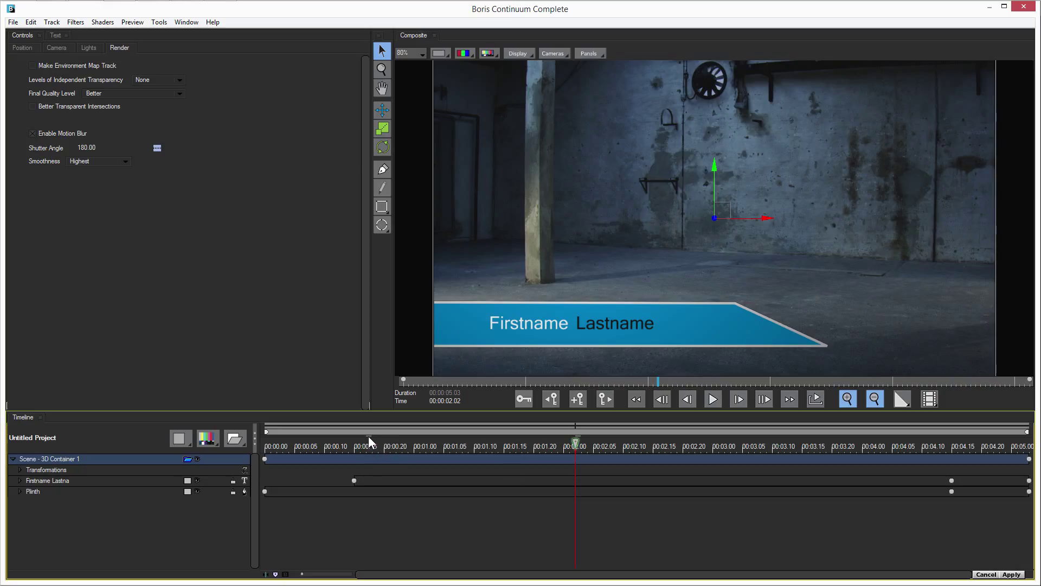
{"action": "left_click_drag", "start_coordinate": [359, 446], "coordinate": [245, 449]}
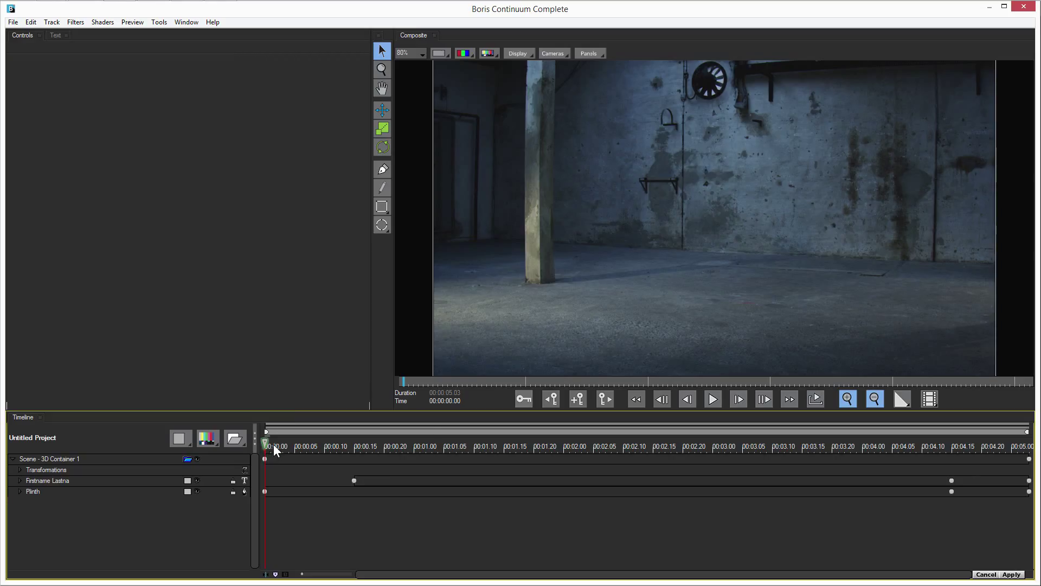
Add a rigid run at the start of the timeline, trim its end slightly, and preview the intro.
{"action": "right_click", "coordinate": [273, 445]}
{"action": "left_click", "coordinate": [314, 414]}
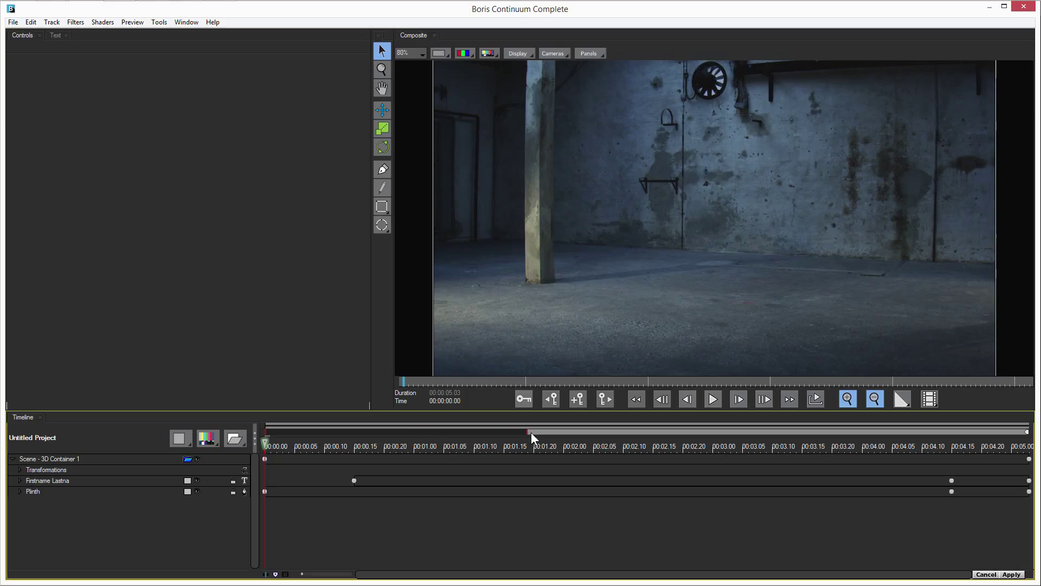
{"action": "left_click_drag", "start_coordinate": [508, 436], "coordinate": [504, 436]}
{"action": "left_click_drag", "start_coordinate": [340, 447], "coordinate": [503, 447]}
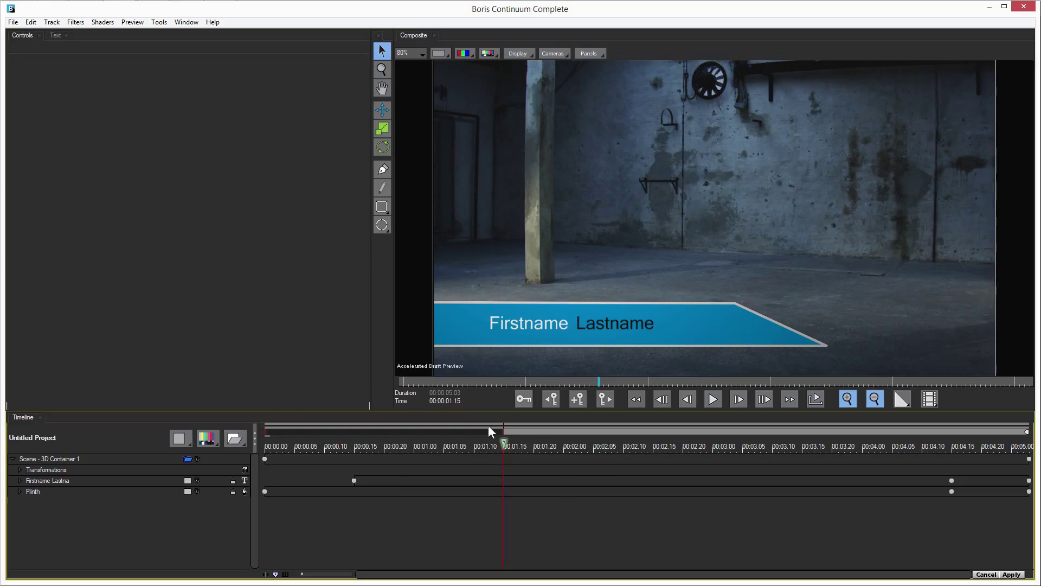
{"action": "left_click", "coordinate": [684, 447]}
{"action": "left_click", "coordinate": [1024, 448]}
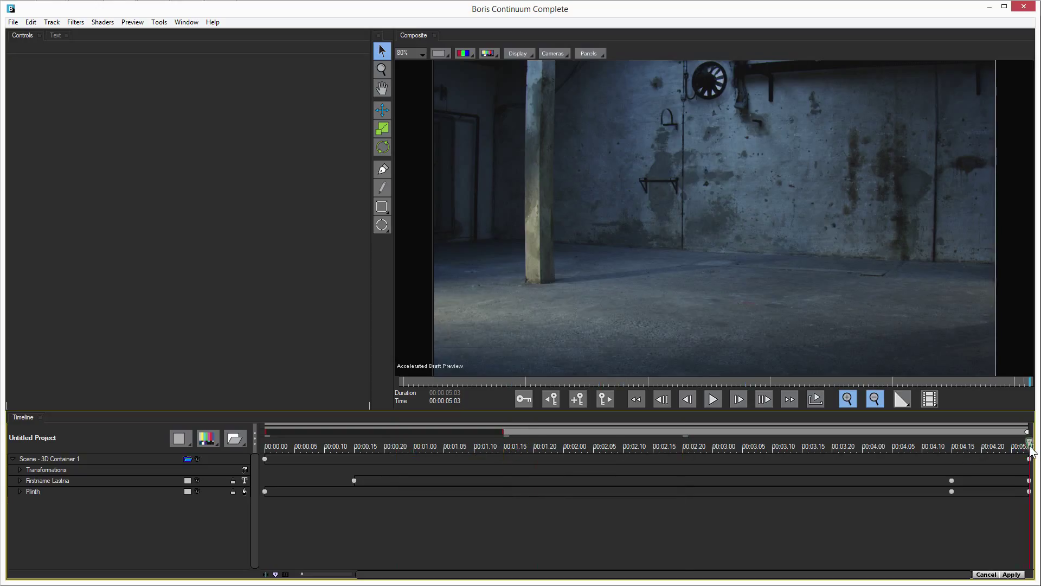
{"action": "left_click", "coordinate": [953, 448]}
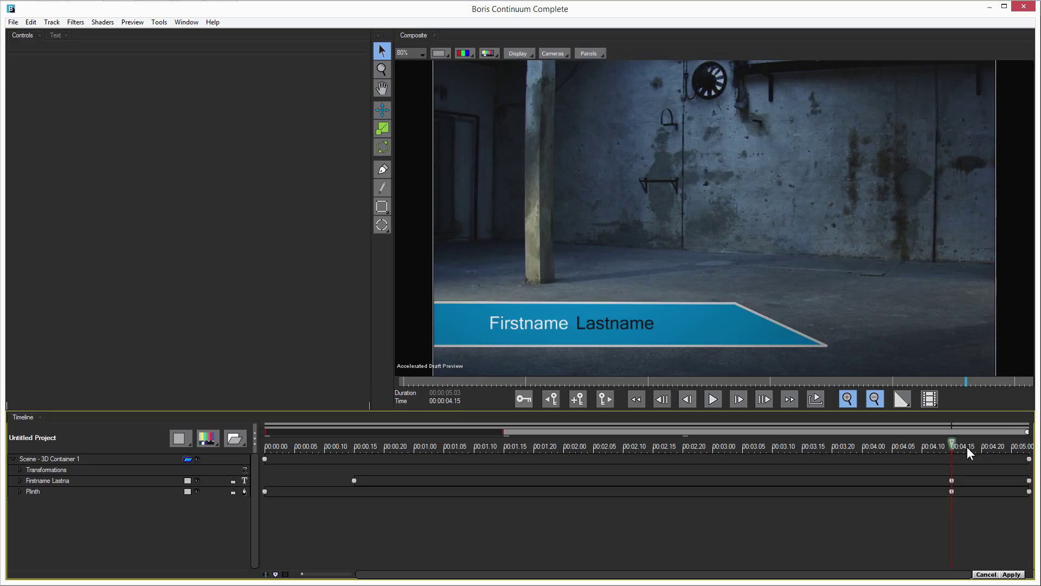
Add a second rigid run from 00:00:04.15 and preview the fade-out and overall timing.
{"action": "right_click", "coordinate": [956, 439]}
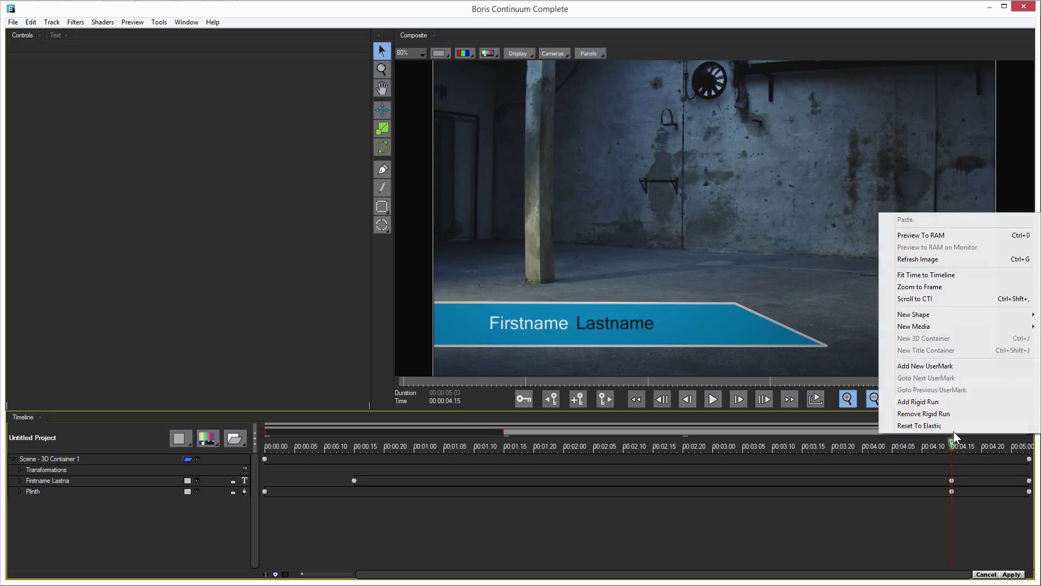
{"action": "left_click", "coordinate": [950, 403]}
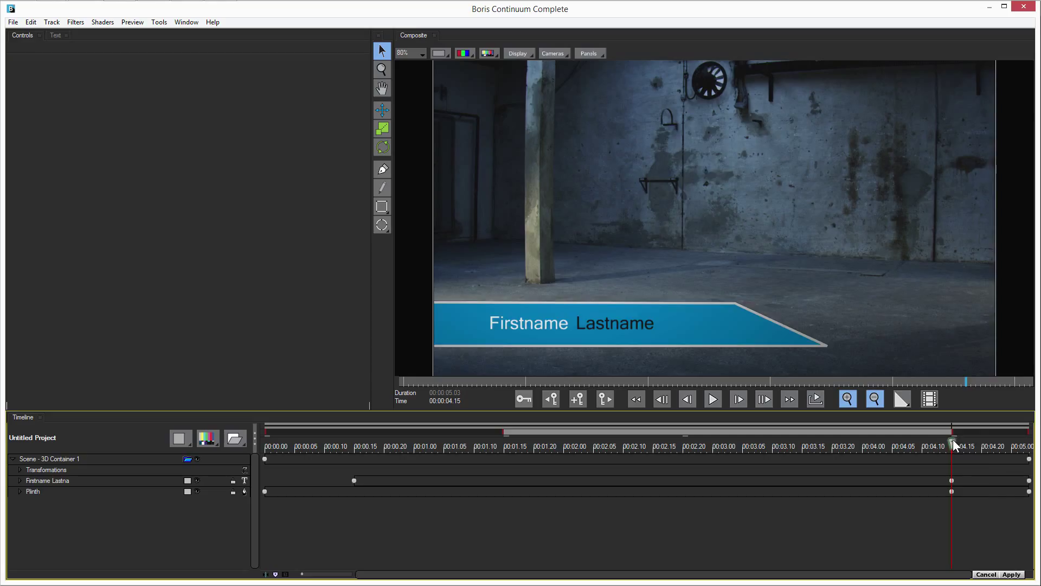
{"action": "left_click_drag", "start_coordinate": [954, 445], "coordinate": [1027, 446]}
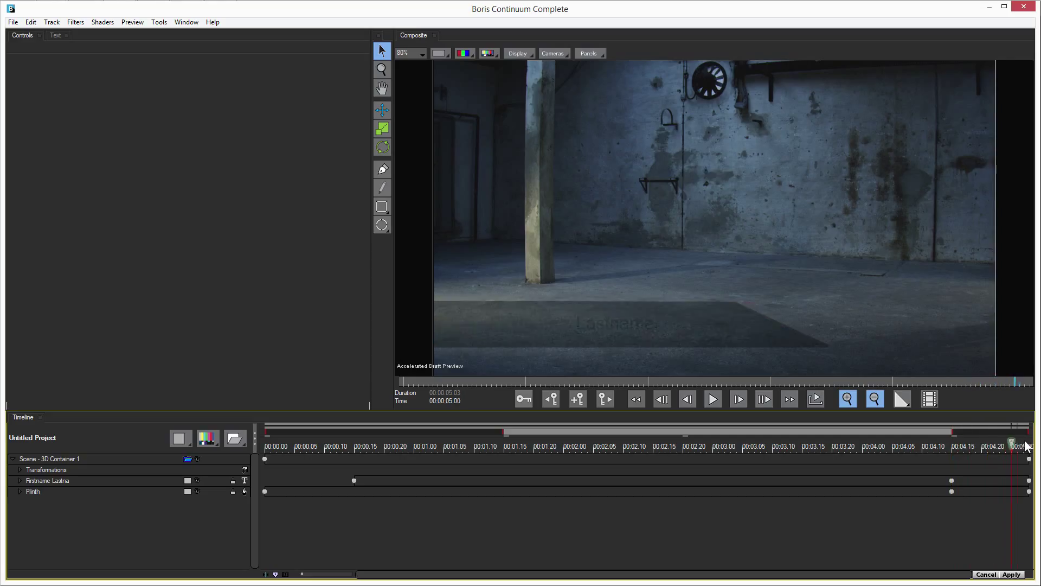
{"action": "left_click", "coordinate": [952, 445]}
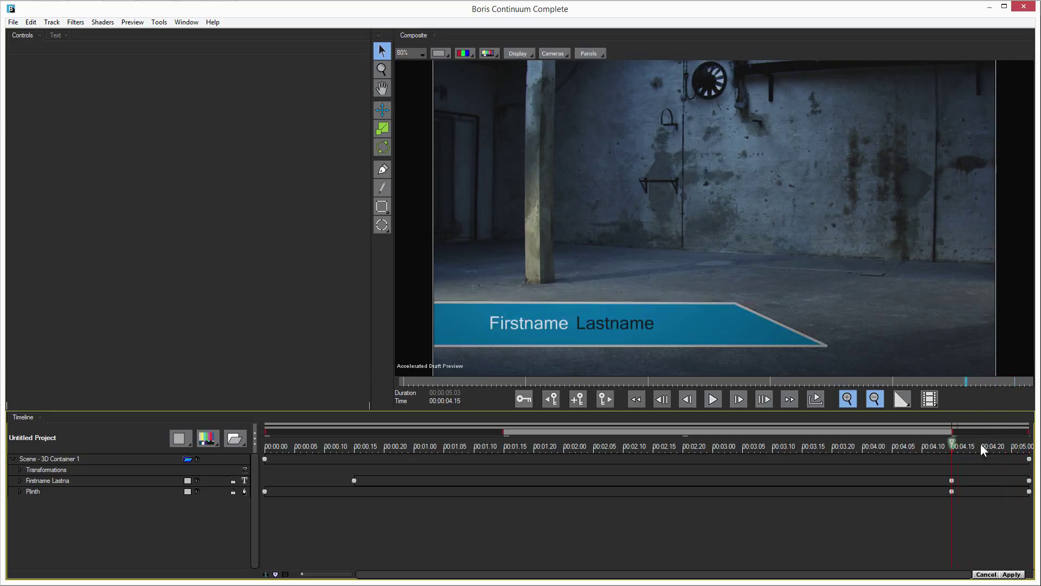
{"action": "left_click", "coordinate": [778, 445]}
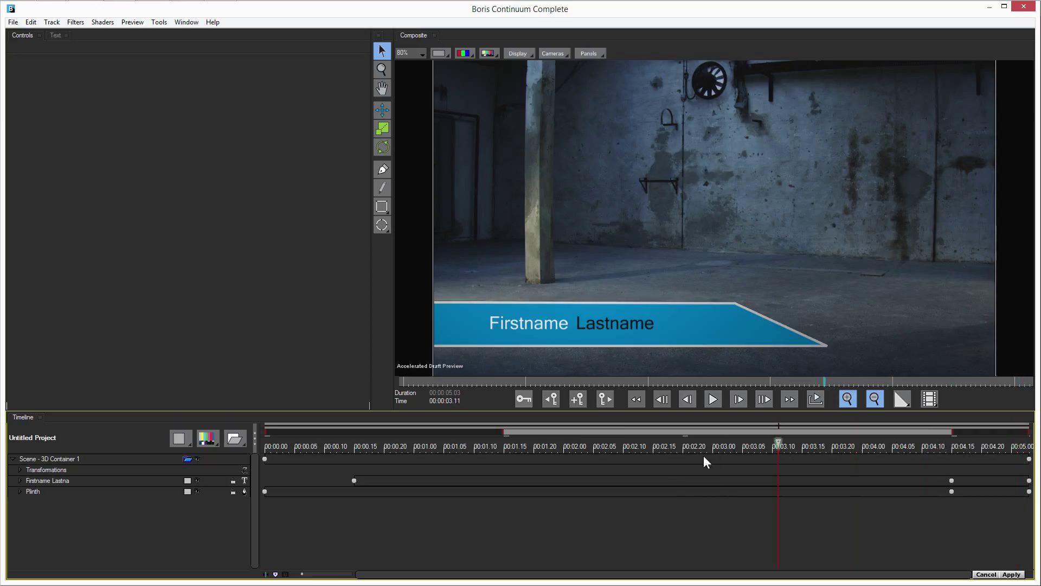
{"action": "left_click", "coordinate": [653, 445]}
{"action": "left_click_drag", "start_coordinate": [463, 446], "coordinate": [850, 454]}
Apply the Boris title to the V2 filler, render it, and loop-play the result.
{"action": "left_click", "coordinate": [1011, 574]}
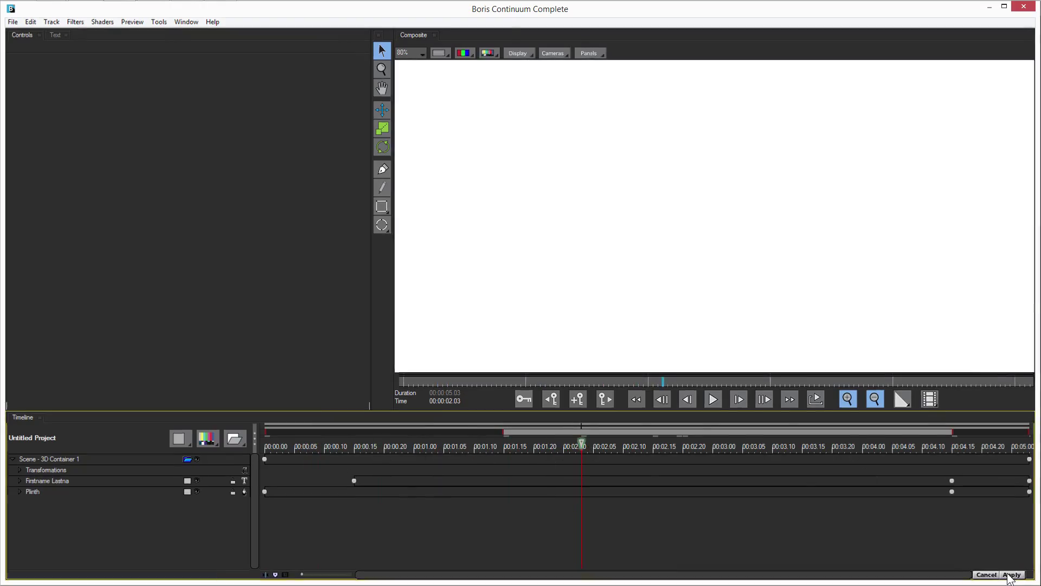
{"action": "left_click", "coordinate": [185, 438]}
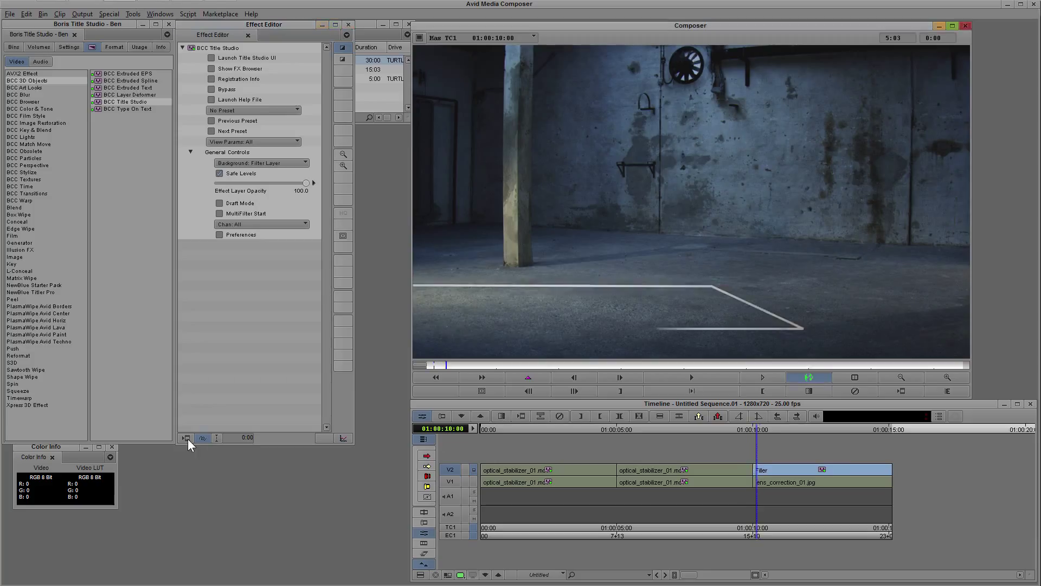
{"action": "left_click", "coordinate": [535, 316]}
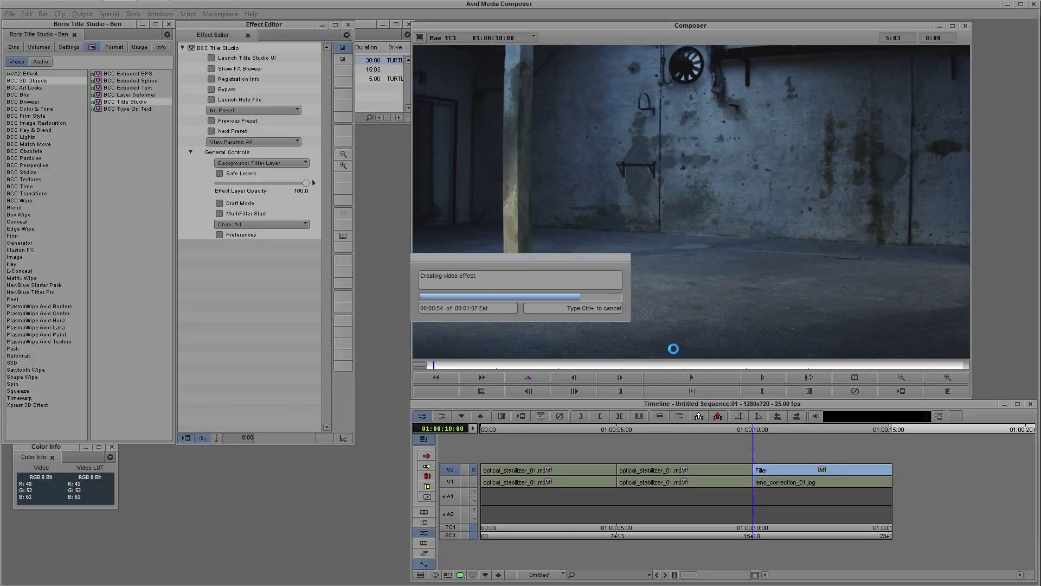
{"action": "left_click", "coordinate": [807, 378]}
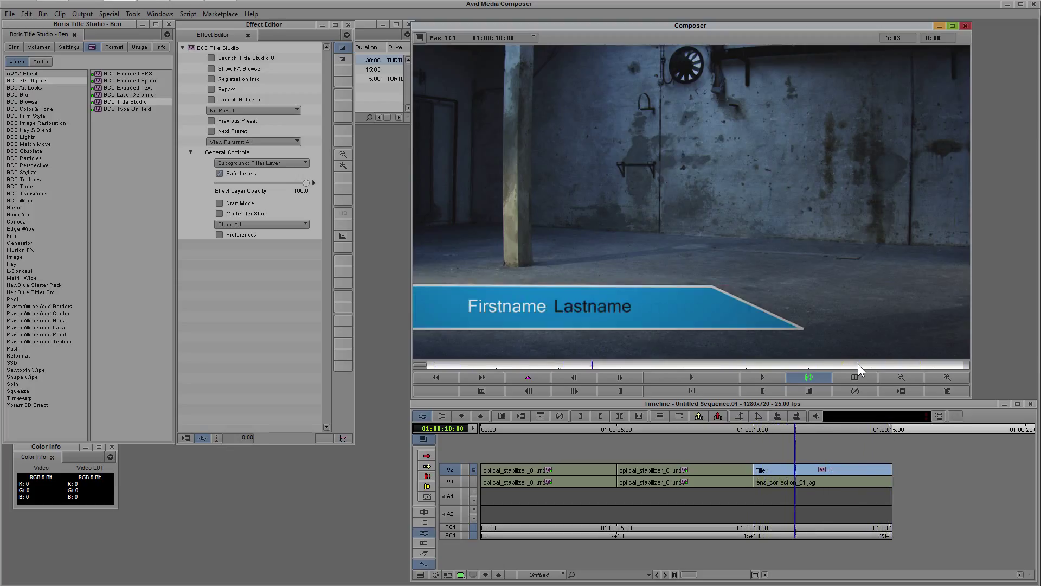
Stop playback and clear the renders at the title segment's position with Clear Renders at Position.
{"action": "left_click", "coordinate": [918, 449]}
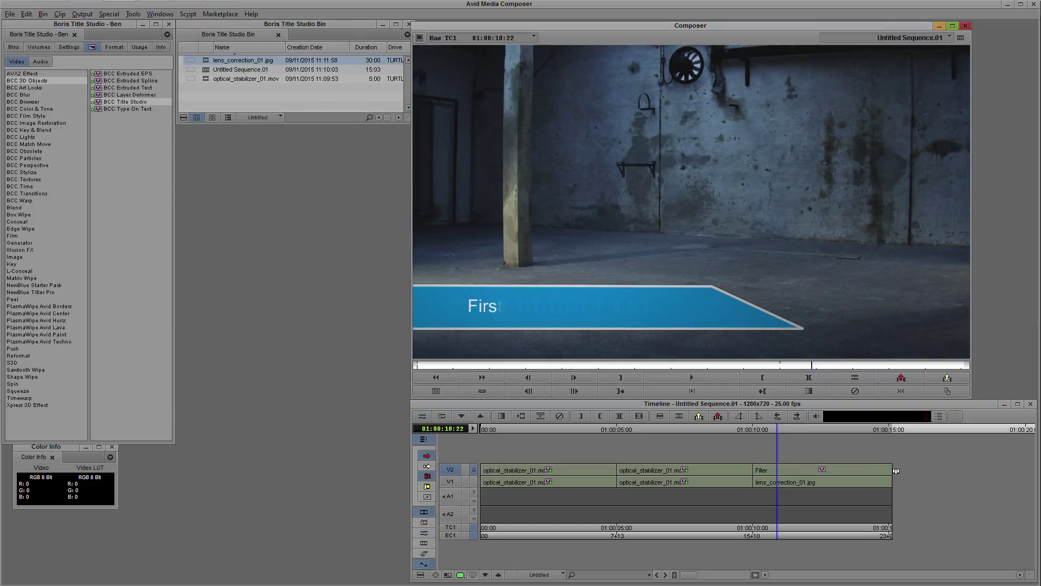
{"action": "left_click", "coordinate": [892, 470]}
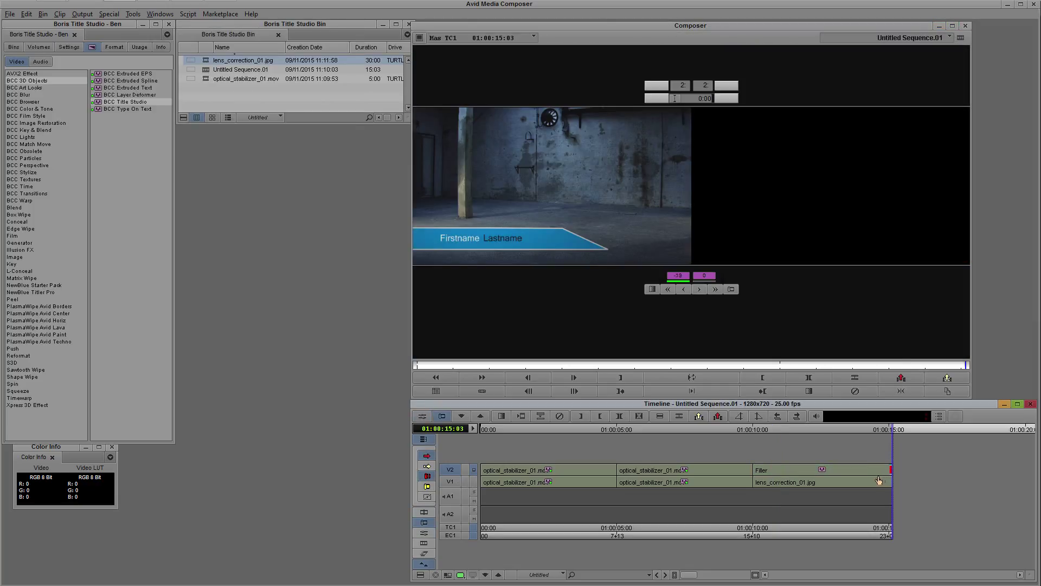
{"action": "left_click", "coordinate": [852, 483]}
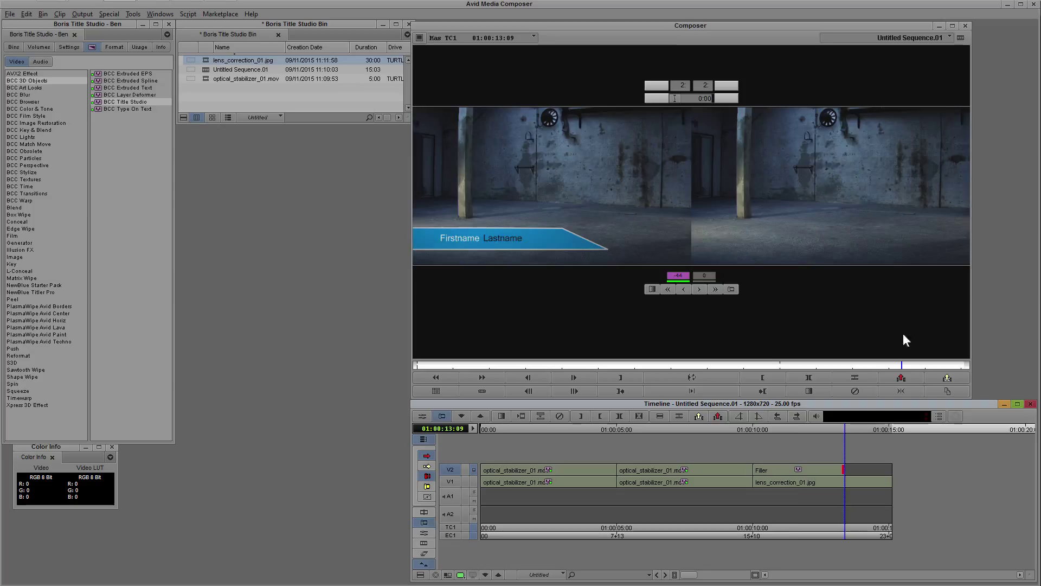
{"action": "left_click", "coordinate": [797, 465]}
{"action": "right_click", "coordinate": [787, 469]}
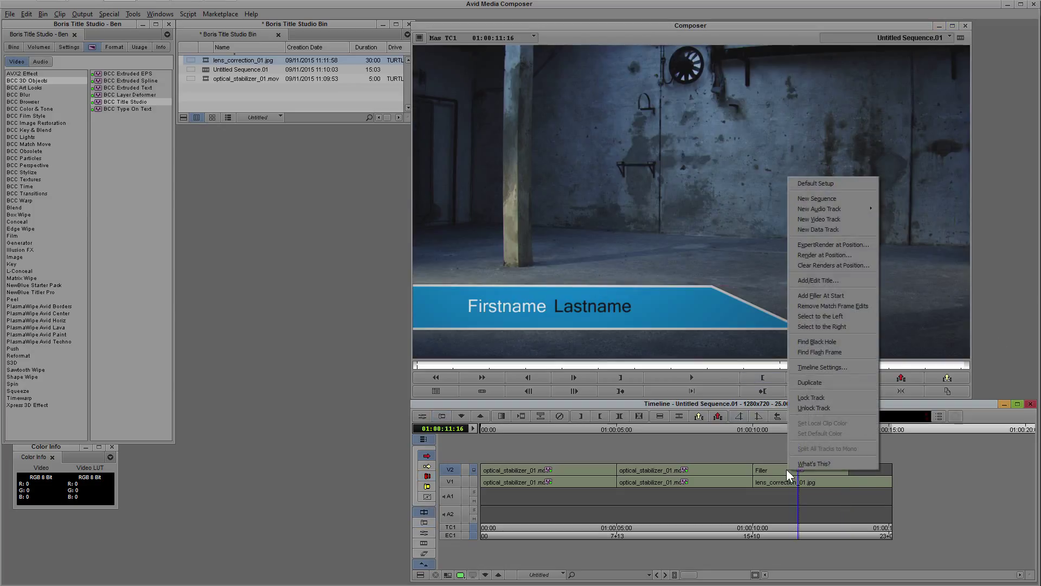
{"action": "left_click", "coordinate": [857, 266]}
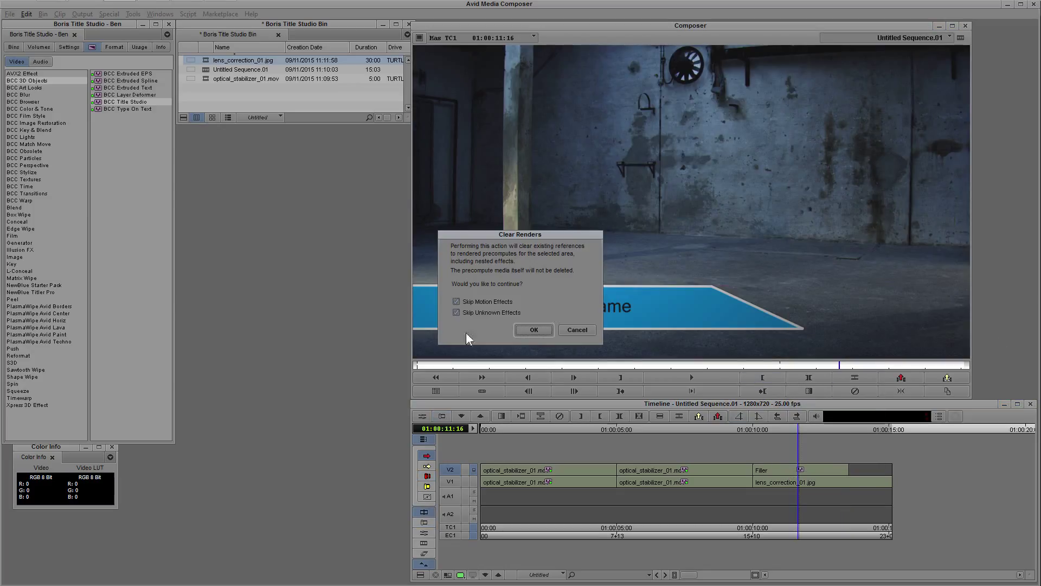
{"action": "left_click", "coordinate": [534, 330]}
Scrub back through the title's fade-out and toggle the timeline's Video Quality setting.
{"action": "left_click", "coordinate": [848, 428]}
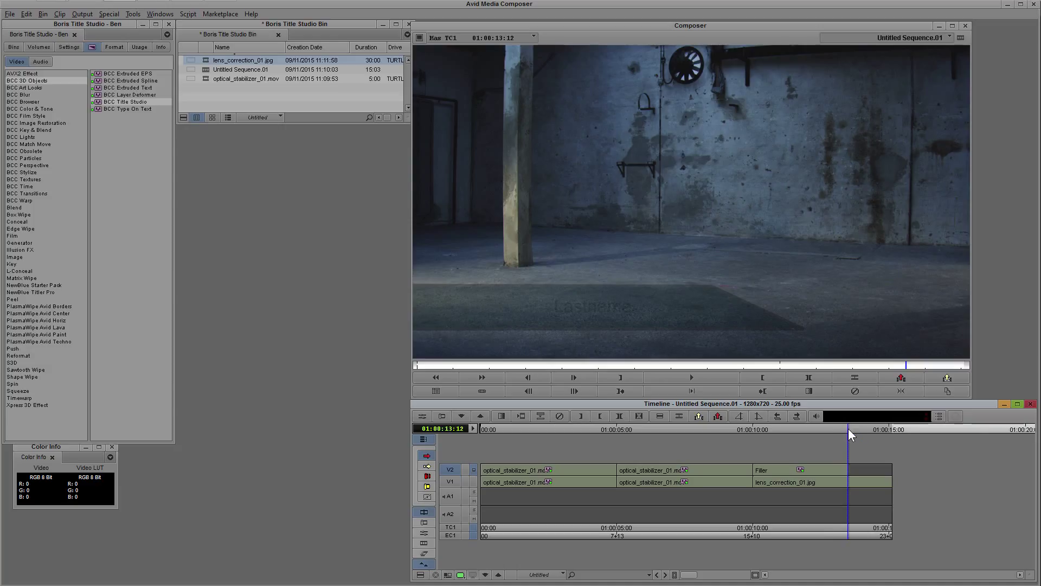
{"action": "left_click", "coordinate": [840, 428]}
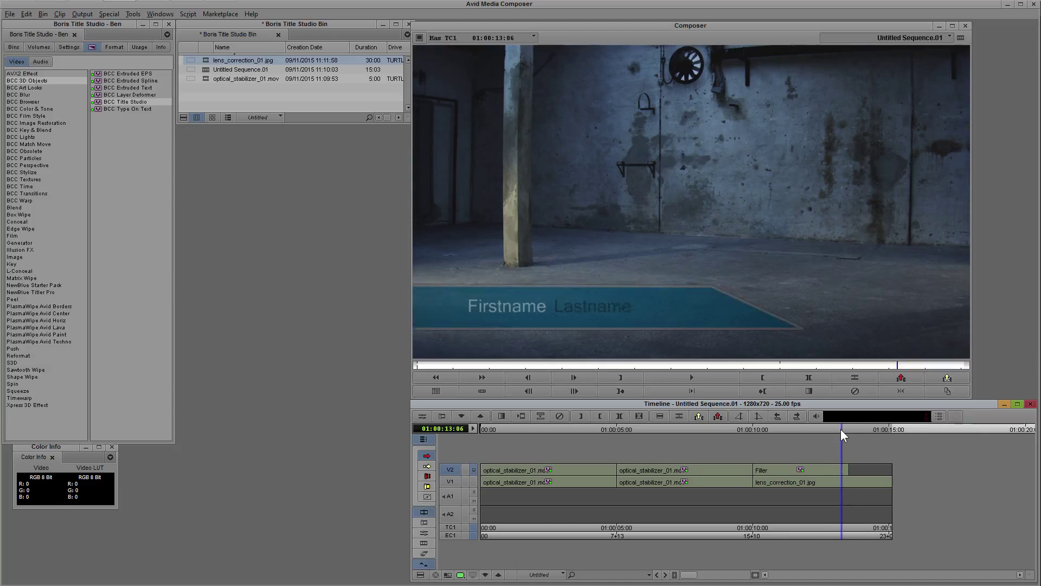
{"action": "left_click_drag", "start_coordinate": [828, 430], "coordinate": [750, 430]}
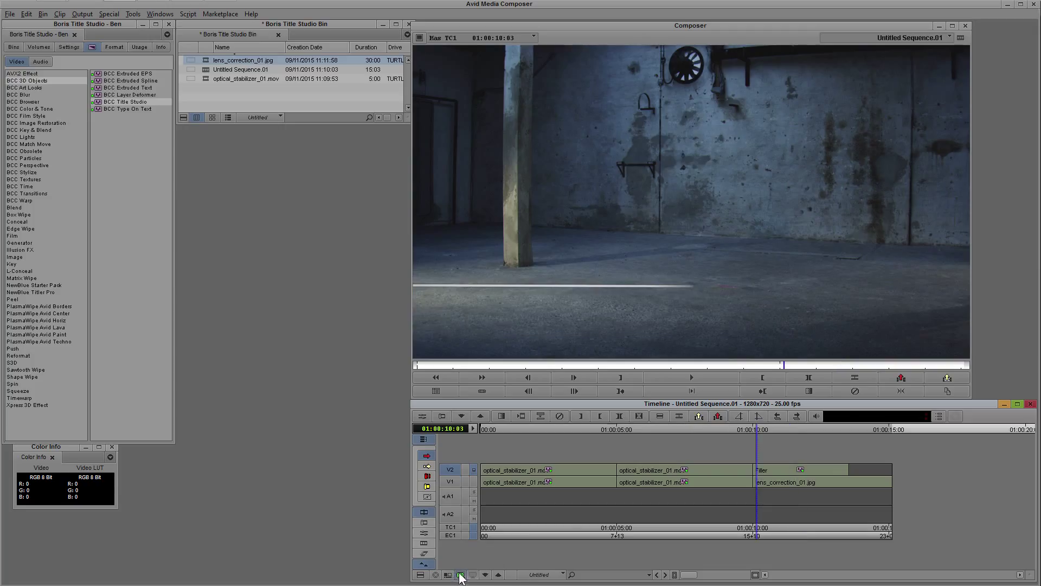
{"action": "left_click", "coordinate": [460, 574]}
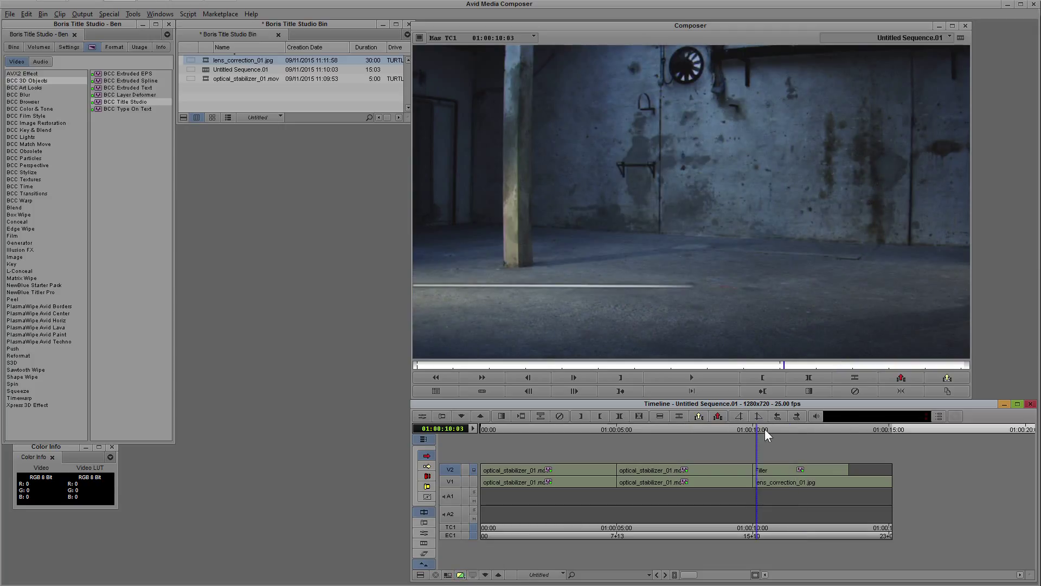